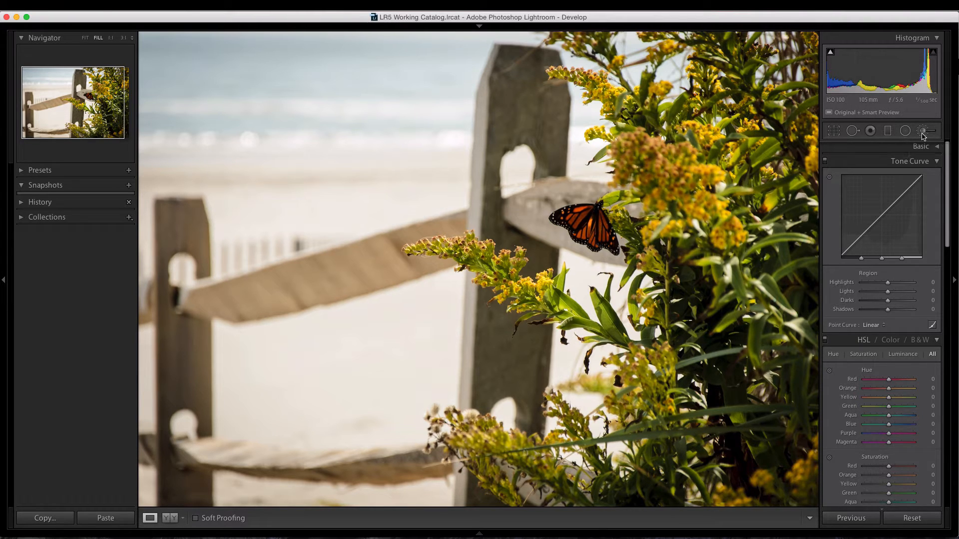
Activate the Adjustment Brush and enlarge the brush size to about 40.
left_click(923, 132)
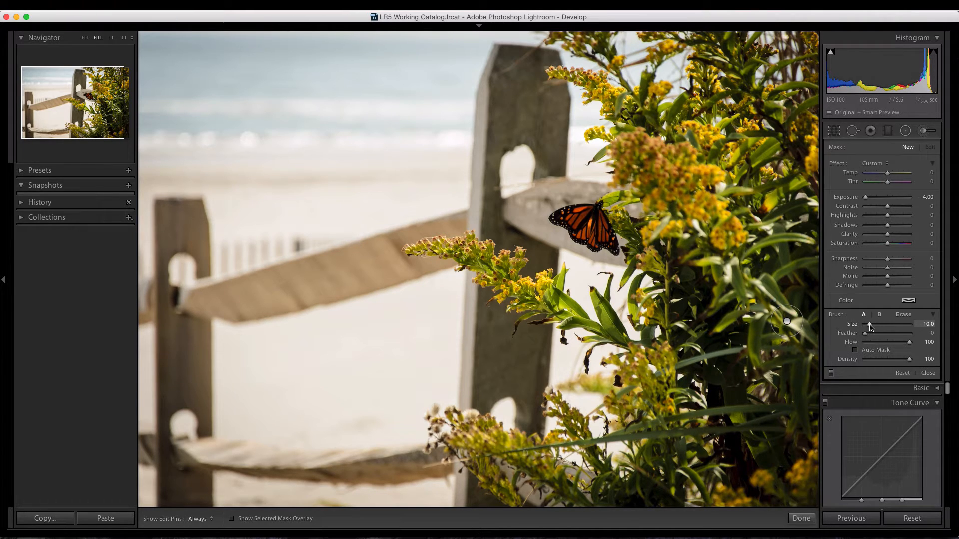
left_click_drag(870, 327, 866, 327)
mouse_move(866, 327)
left_mouse_down()
mouse_move(893, 327)
mouse_move(883, 328)
left_mouse_up()
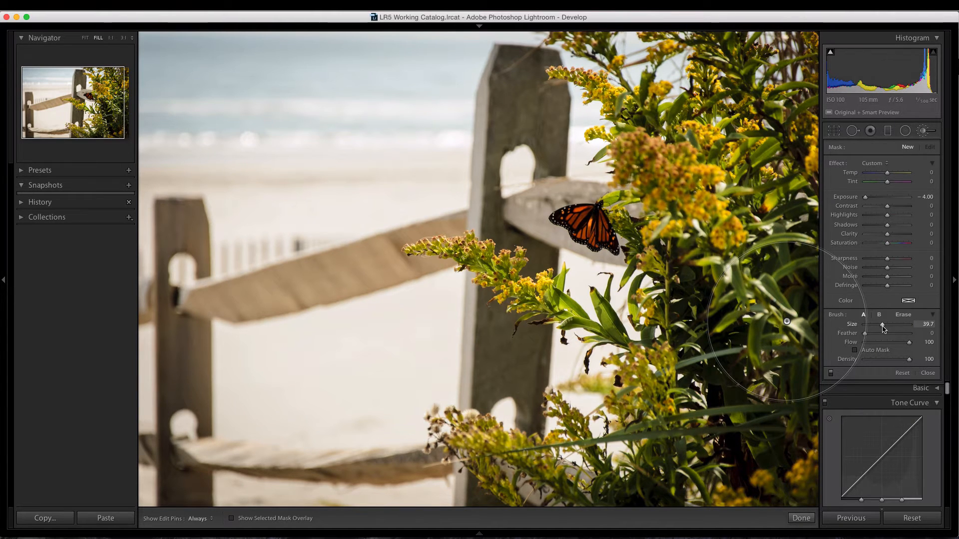
Reduce the brush size in steps to 30 and enlarge it again to 49.
key("bracketleft")
key("bracketleft")
key("bracketleft")
key("bracketleft")
key("bracketleft")
key("bracketleft")
key("bracketleft")
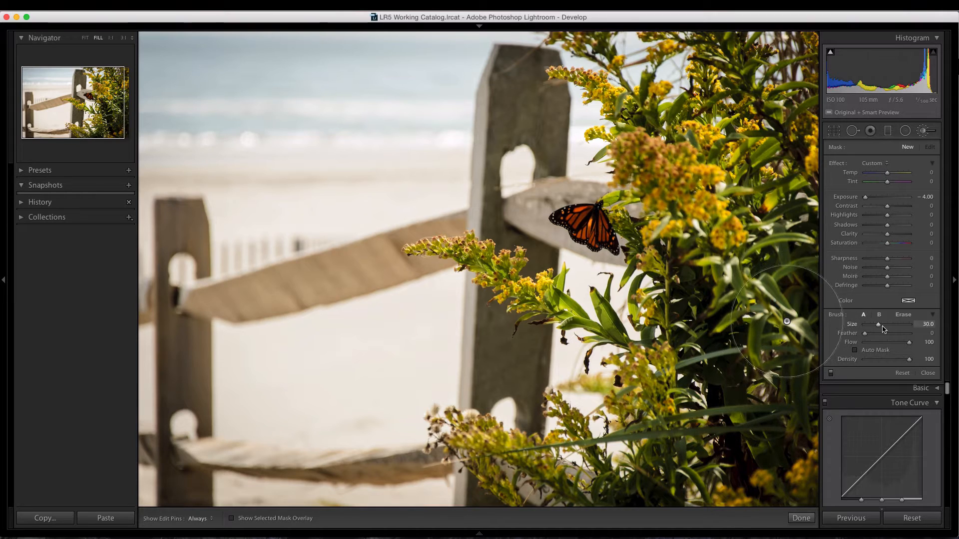
key("bracketright")
key("bracketright")
key("bracketright")
key("bracketright")
key("bracketright")
key("bracketright")
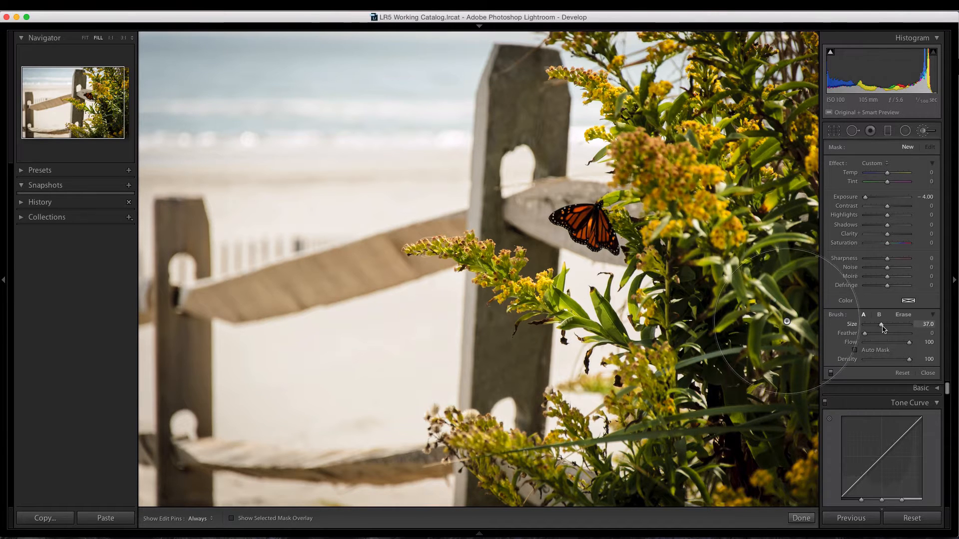
key("bracketright")
key("bracketright")
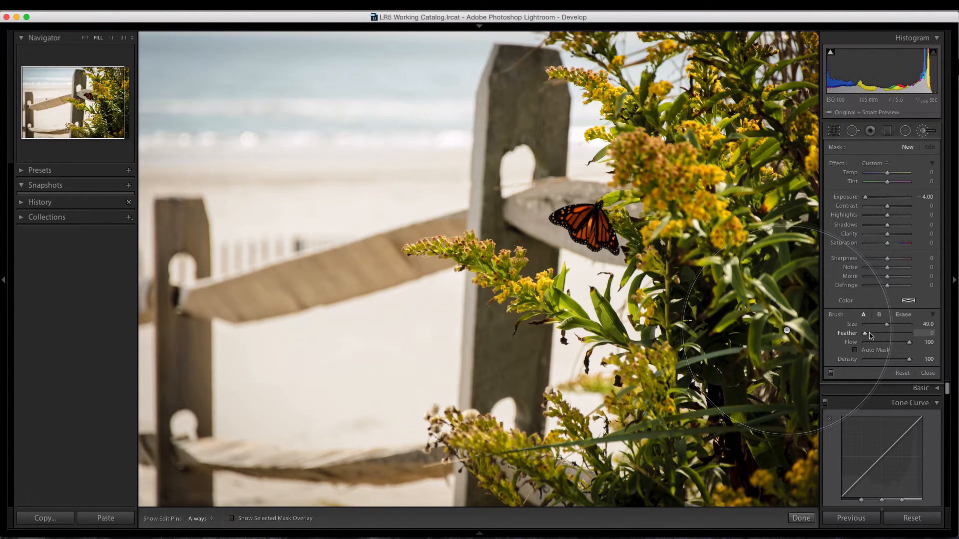
Set the brush size to 20 and paint a single hard-edged dab in the upper-left area of the photo.
left_click_drag(886, 324, 878, 327)
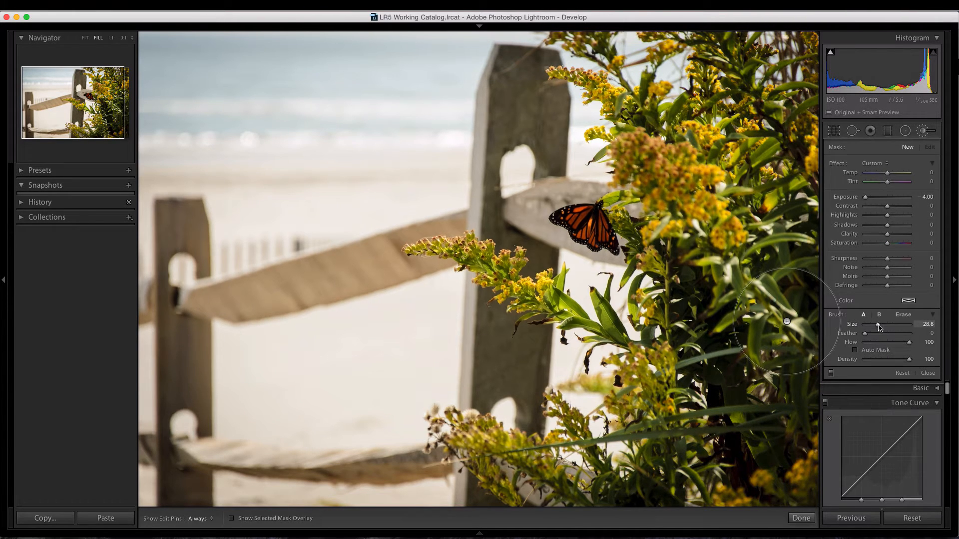
left_click_drag(880, 327, 874, 328)
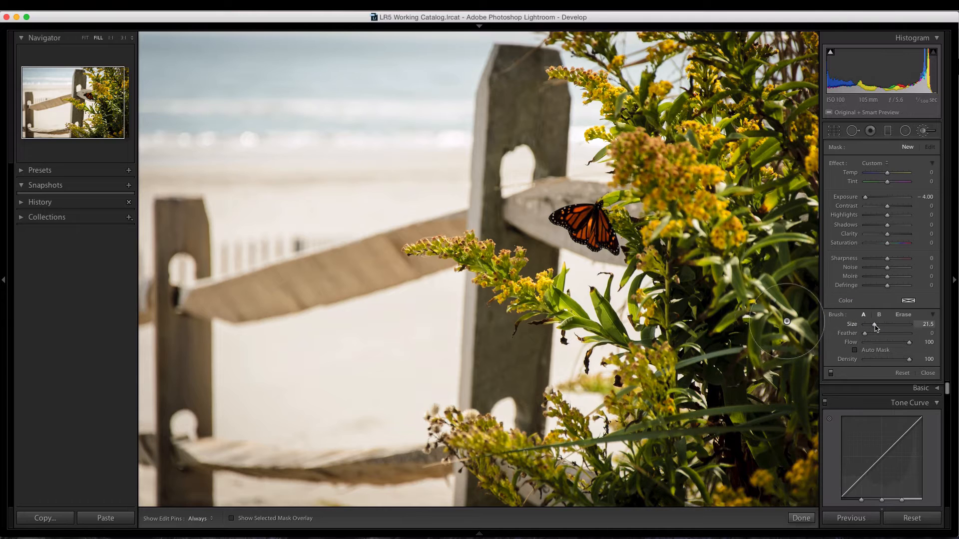
left_click(923, 324)
type("20")
key("Return")
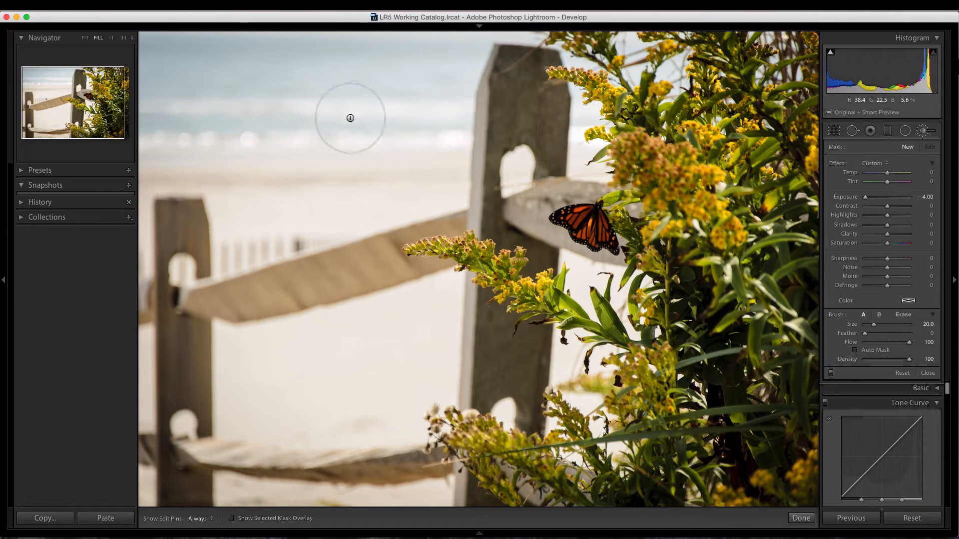
left_click(197, 82)
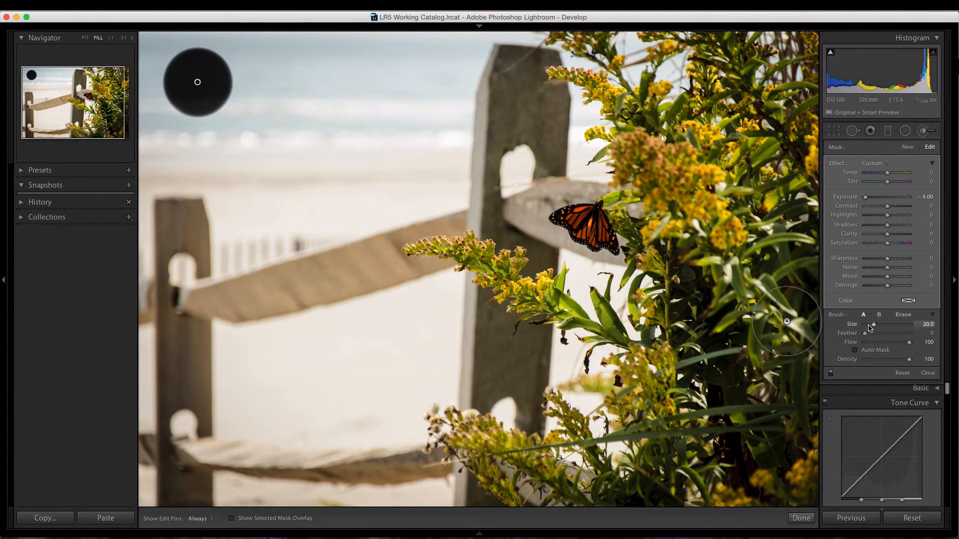
Try the brush feather at 100, set it to 25, and paint a second dab beside the first one.
left_click_drag(867, 338, 910, 336)
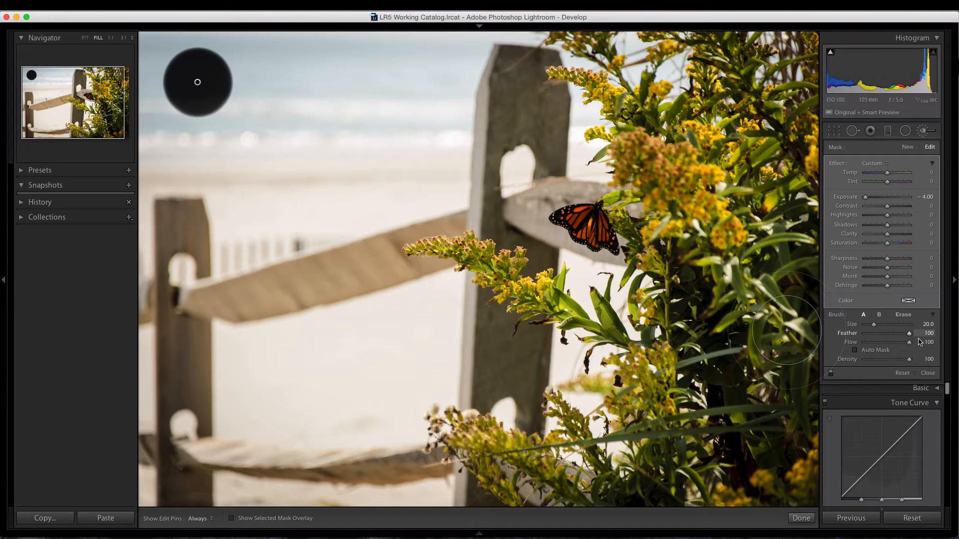
left_click_drag(919, 339, 877, 339)
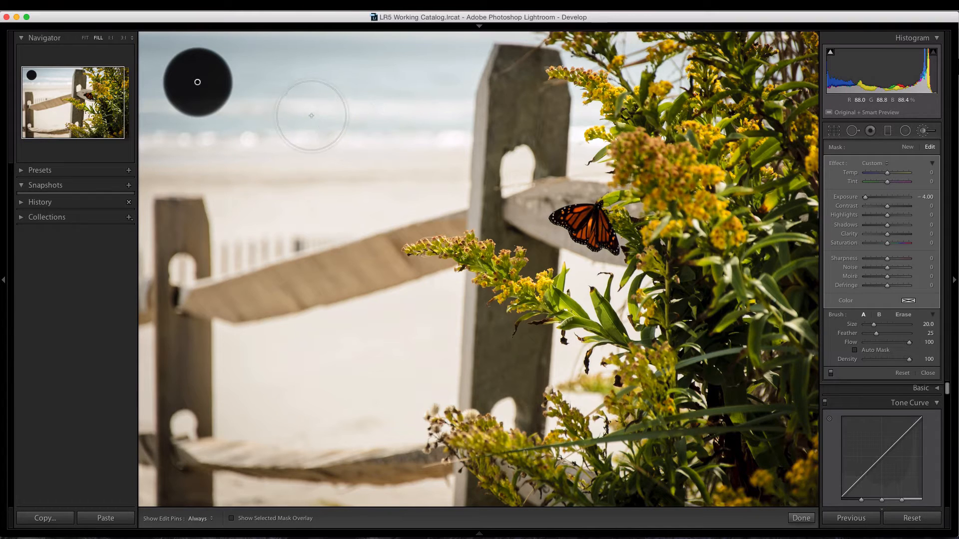
left_click(281, 80)
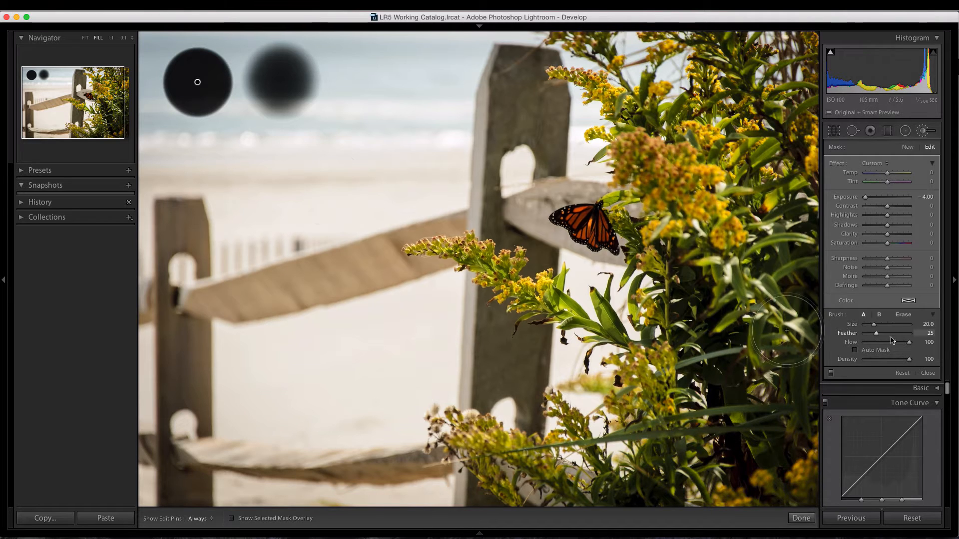
Set the brush feather to 50 and paint a third dab beside the other two.
left_click_drag(879, 333, 887, 338)
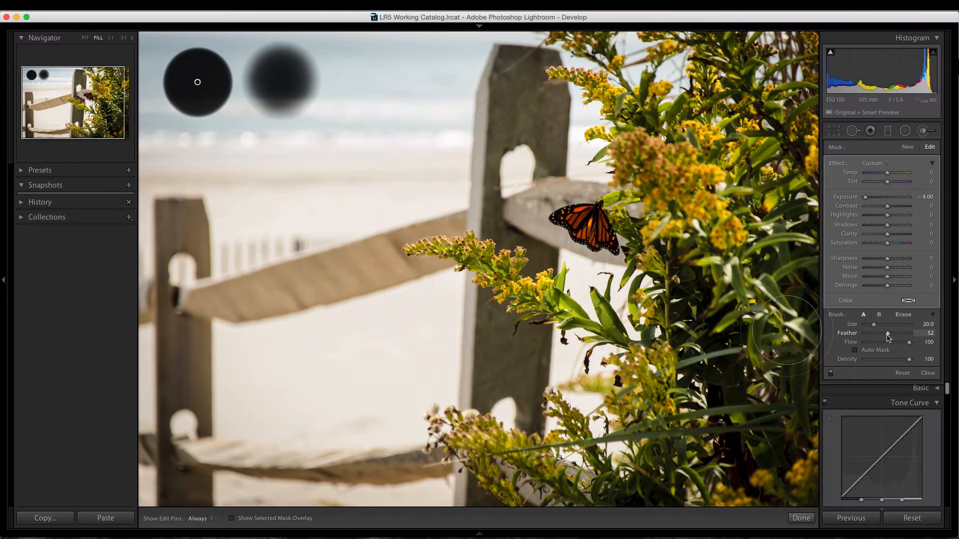
left_click(927, 333)
type("50")
key("Return")
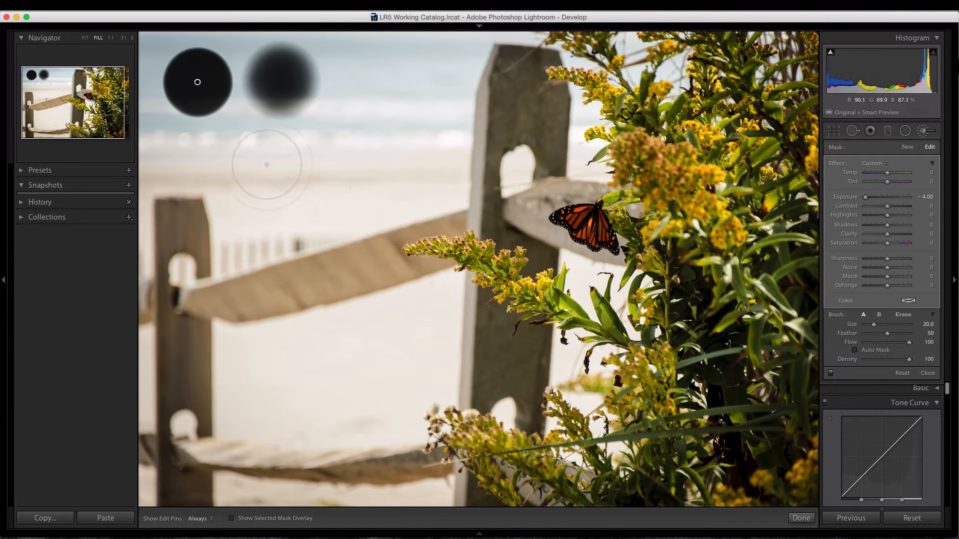
left_click(380, 84)
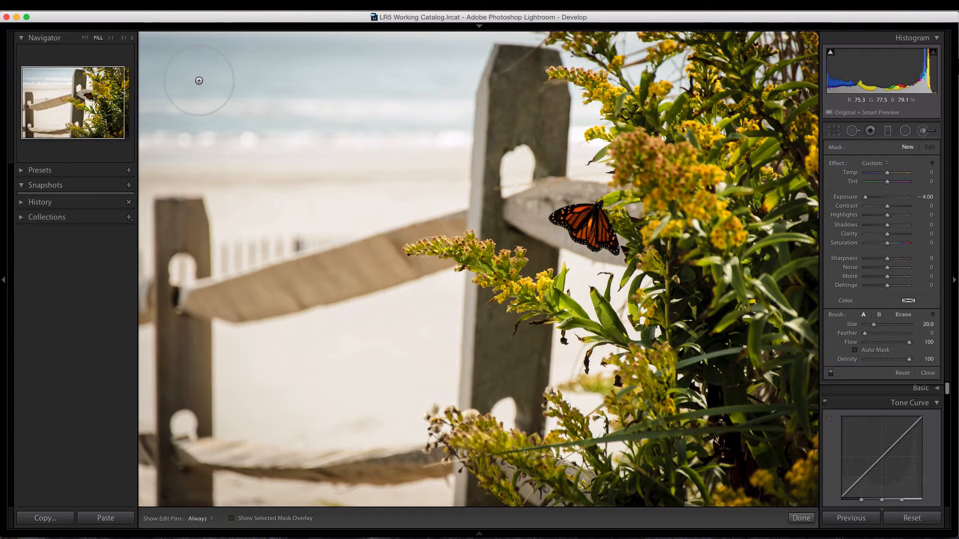
Set the brush size to 10 and paint a horizontal stroke at full flow across the water left of the tall post.
left_click(925, 323)
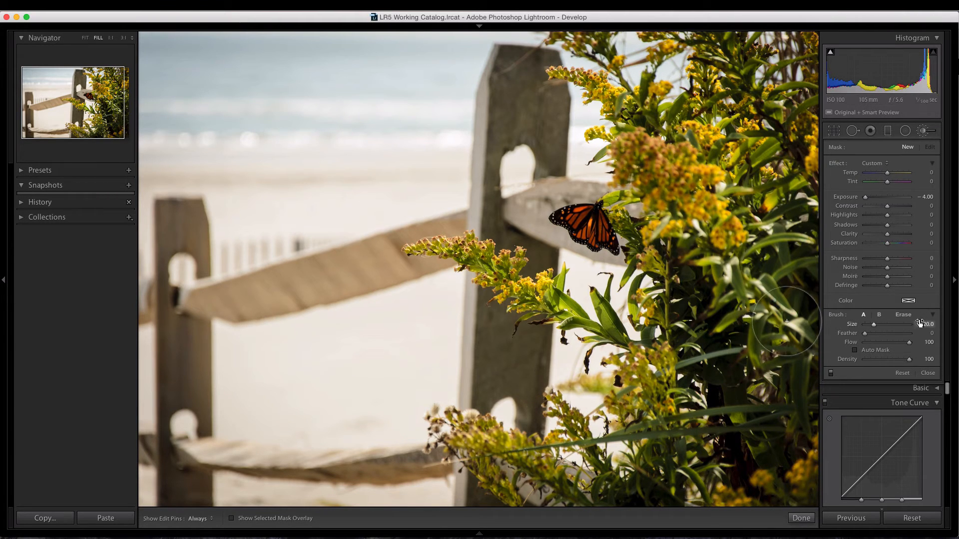
type("10")
key("Return")
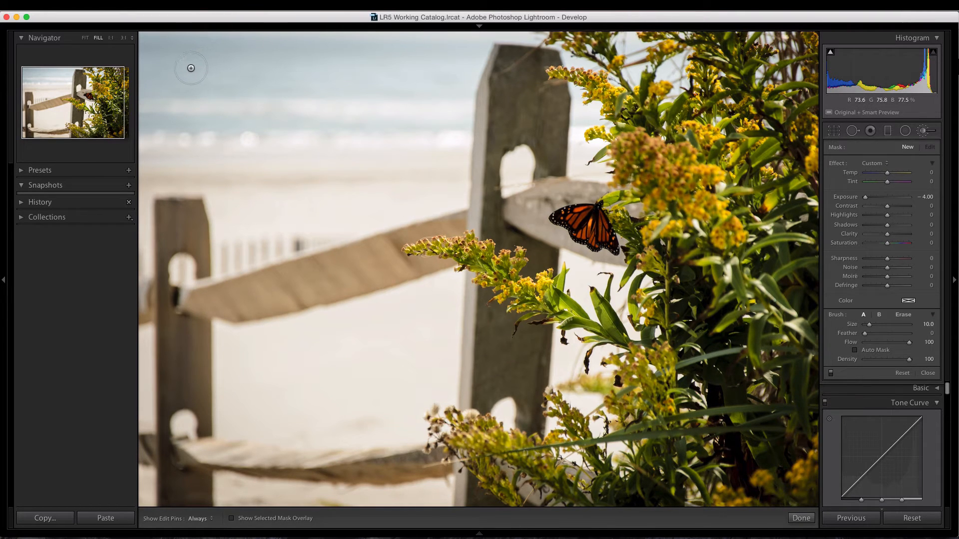
left_click_drag(190, 69, 437, 67)
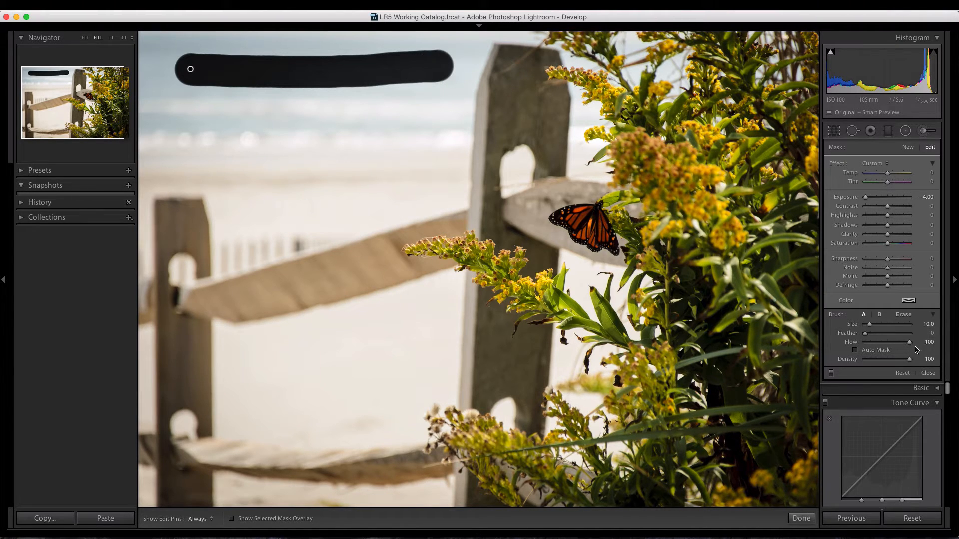
Set the brush flow to 52 and paint a second stroke below the first, building it up with repeated passes at both ends.
left_click_drag(908, 343, 888, 344)
left_click_drag(187, 115, 435, 115)
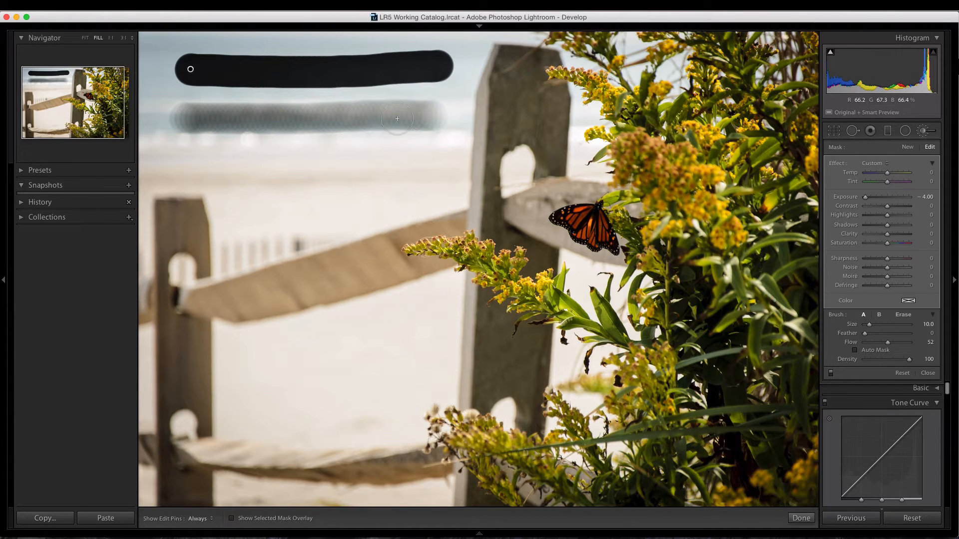
key("h")
mouse_move(185, 119)
left_mouse_down()
mouse_move(236, 119)
mouse_move(185, 119)
mouse_move(239, 119)
mouse_move(195, 120)
left_mouse_up()
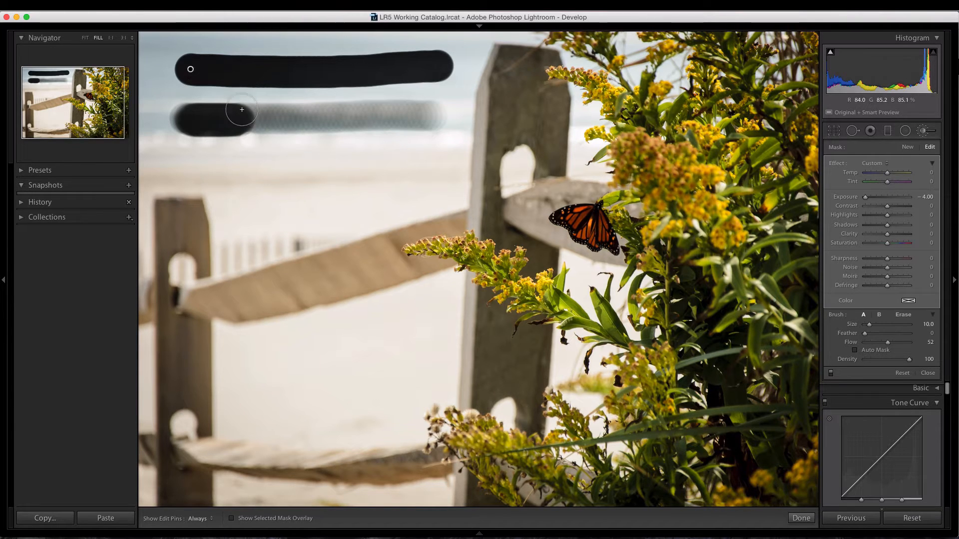
mouse_move(243, 118)
left_mouse_down()
mouse_move(295, 117)
mouse_move(246, 119)
mouse_move(432, 119)
mouse_move(391, 116)
left_mouse_up()
key("h")
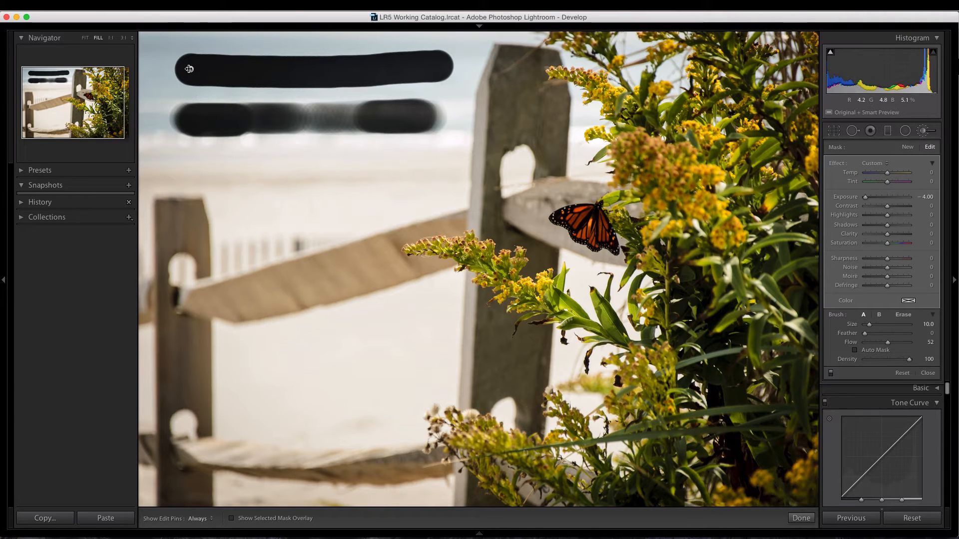
Delete the brush adjustment holding both flow test strokes and set the brush flow back to 100.
mouse_move(190, 69)
key("Delete")
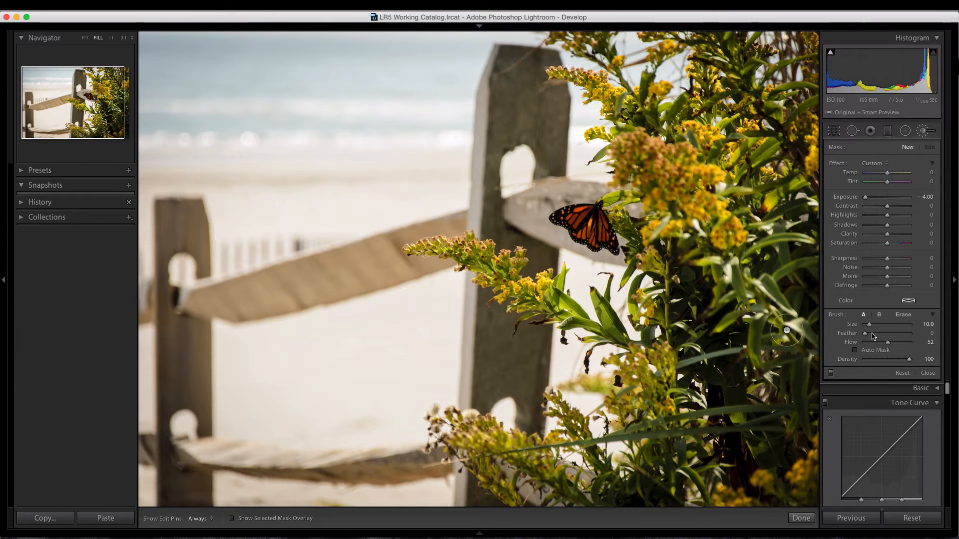
left_click_drag(889, 343, 920, 344)
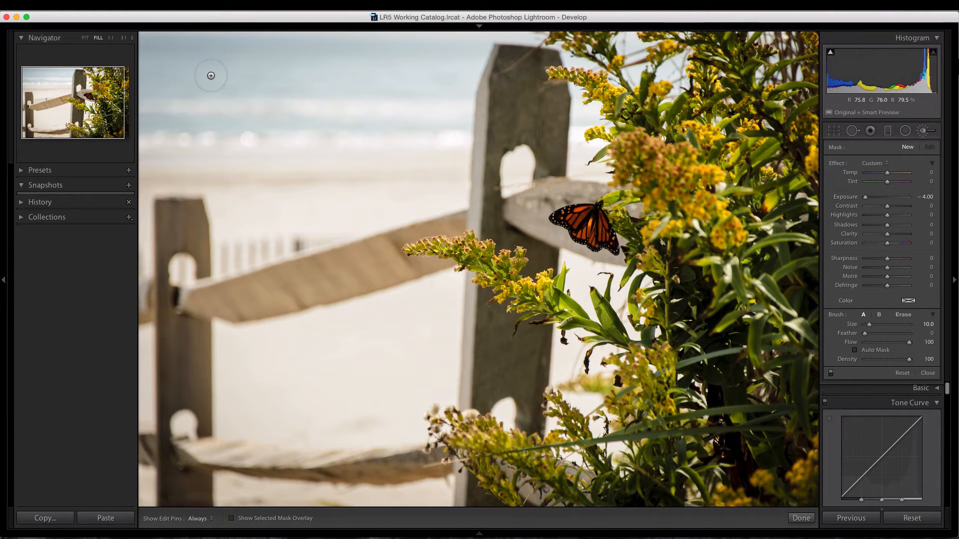
Paint a horizontal stroke at full flow and density across the water near the photo's upper edge.
key("h")
left_click_drag(193, 70, 434, 71)
key("h")
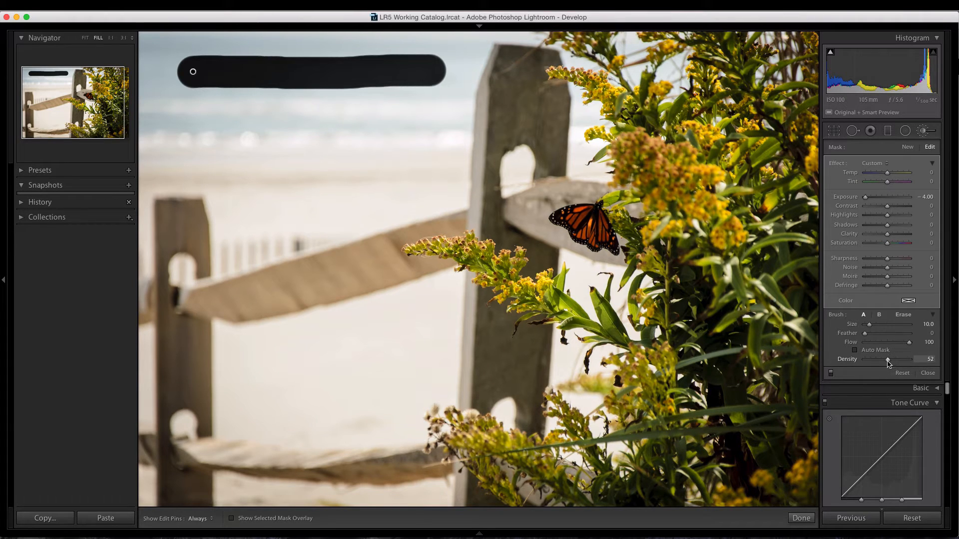
Set the brush density to 50 and paint a second horizontal stroke below the black one.
left_click_drag(888, 363, 888, 365)
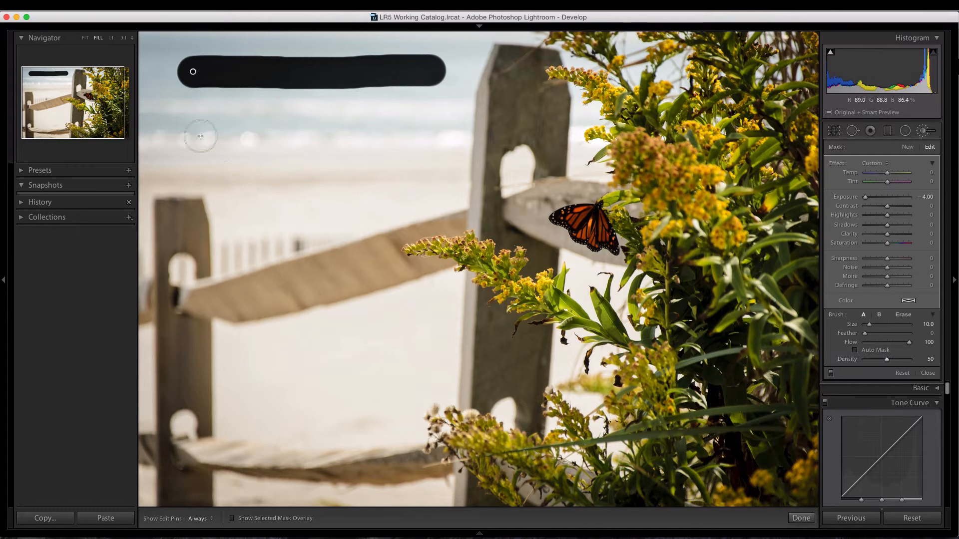
left_click(188, 119)
key("h")
left_click_drag(213, 118, 421, 117)
key("h")
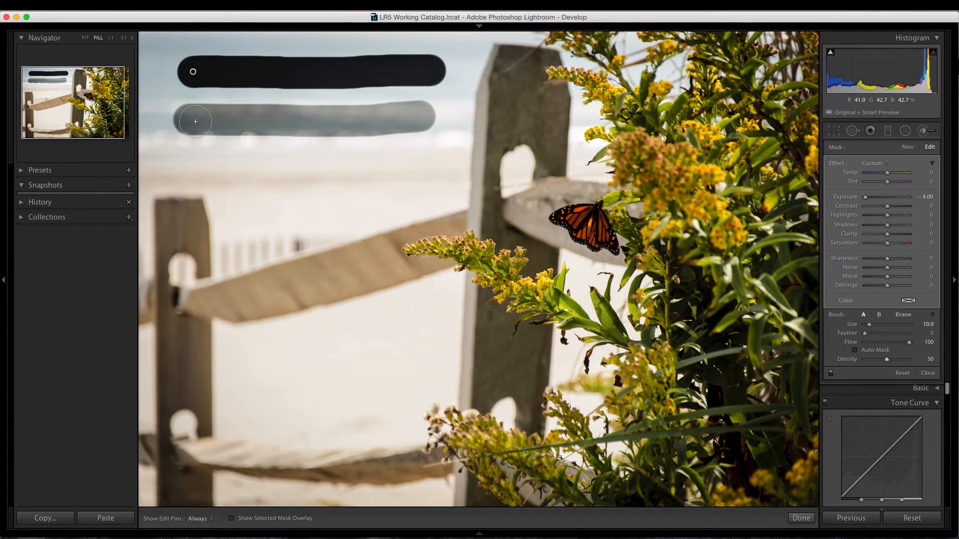
Paint over the half-density stroke again to test whether repeated passes build up.
key("h")
mouse_move(193, 122)
left_mouse_down()
mouse_move(420, 122)
mouse_move(307, 117)
left_mouse_up()
key("h")
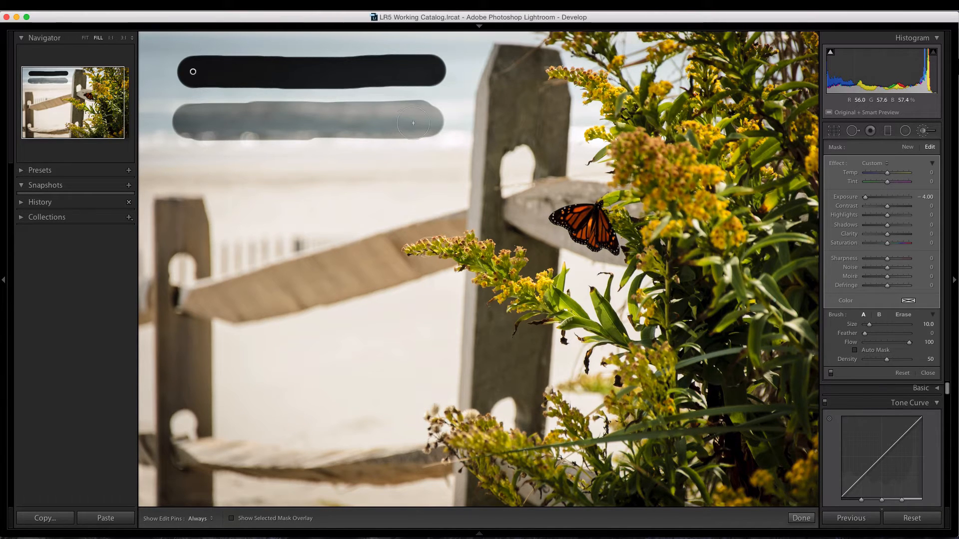
Start a new brush adjustment with exposure at -2.00 and the brush density at 100.
left_click(907, 148)
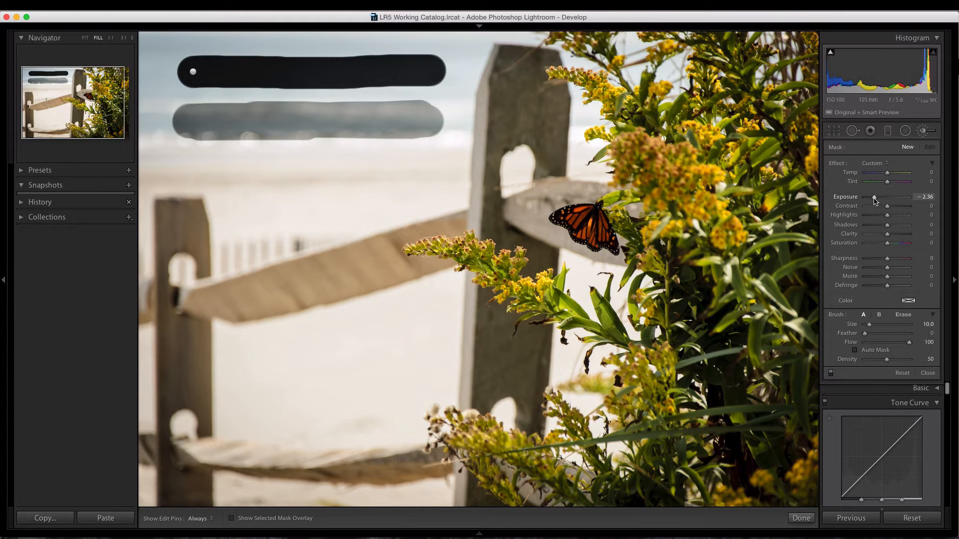
left_click_drag(870, 201, 876, 201)
left_click(927, 197)
type("-2")
key("Return")
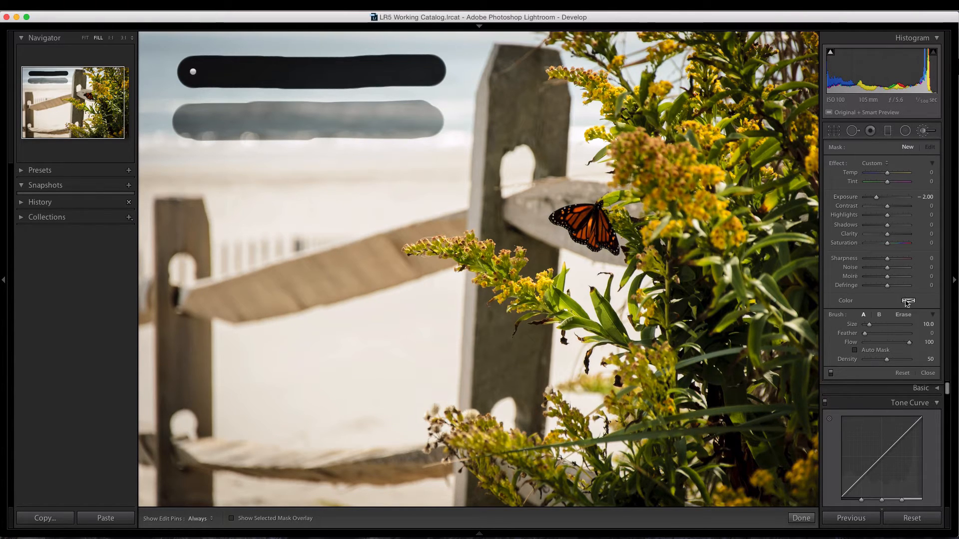
left_click_drag(888, 360, 922, 359)
left_click(848, 197)
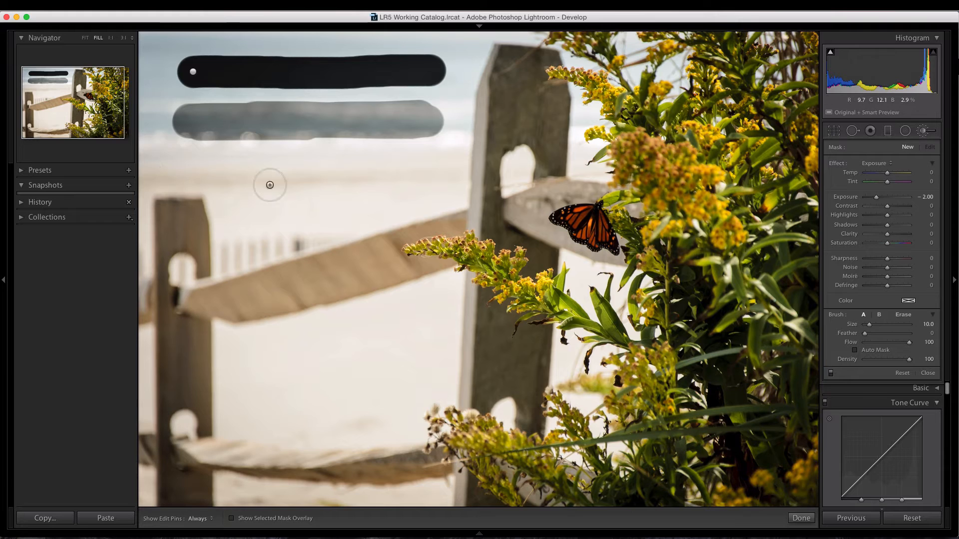
Paint a third horizontal stroke below the half-density stroke using the new adjustment.
key("h")
mouse_move(185, 163)
left_mouse_down()
mouse_move(434, 163)
mouse_move(183, 164)
left_mouse_up()
key("h")
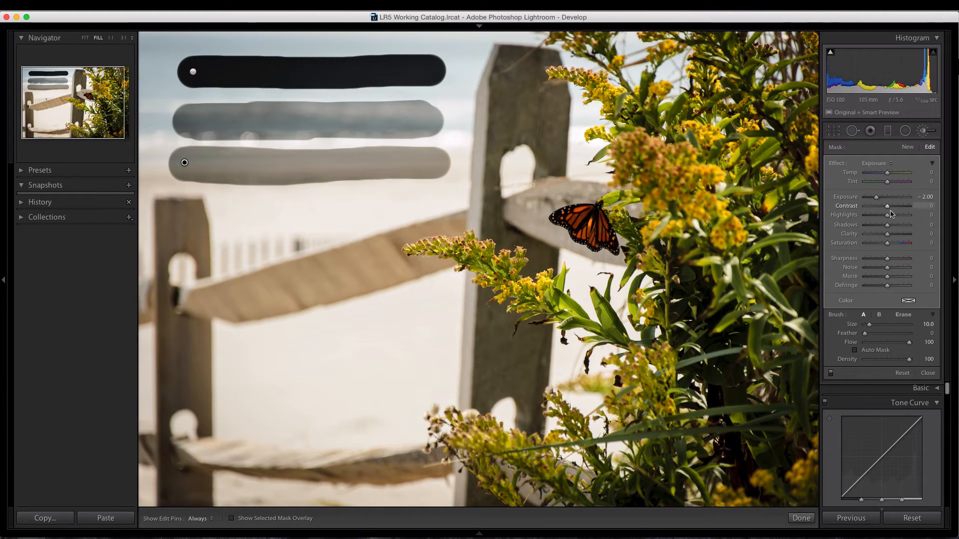
Set the third stroke's exposure to -1.01, contrast and highlights to -75, clarity to -62 and sharpness to -74, with the brush density at 50.
mouse_move(887, 205)
left_mouse_down()
mouse_move(871, 206)
mouse_move(870, 214)
mouse_move(881, 197)
left_mouse_up()
left_click_drag(887, 232, 873, 234)
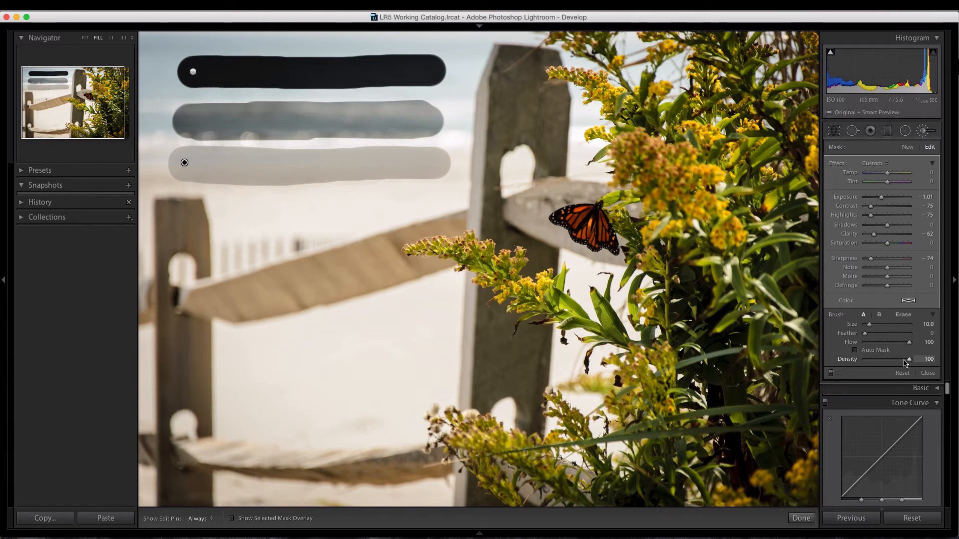
left_click_drag(910, 360, 887, 363)
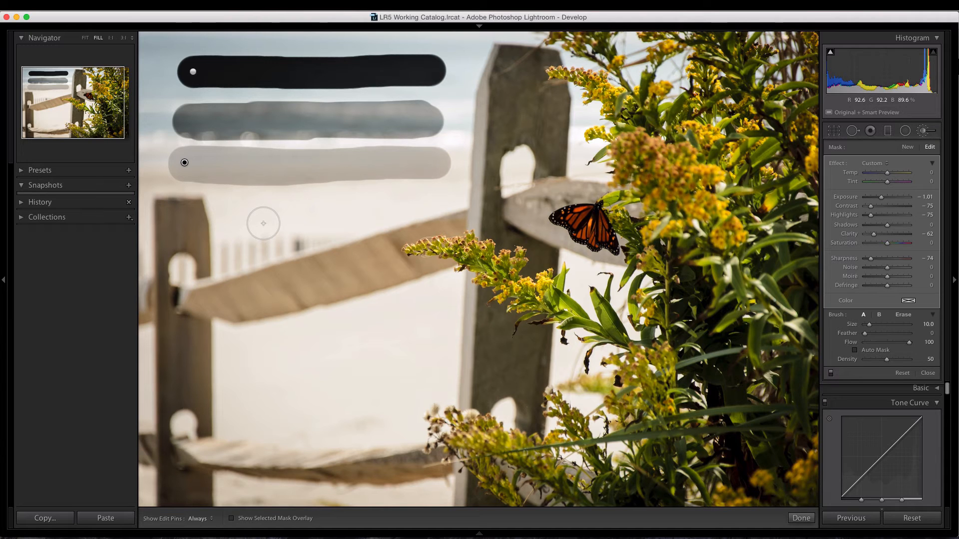
Delete both brush adjustments to clear all the test strokes from the photo.
key("Delete")
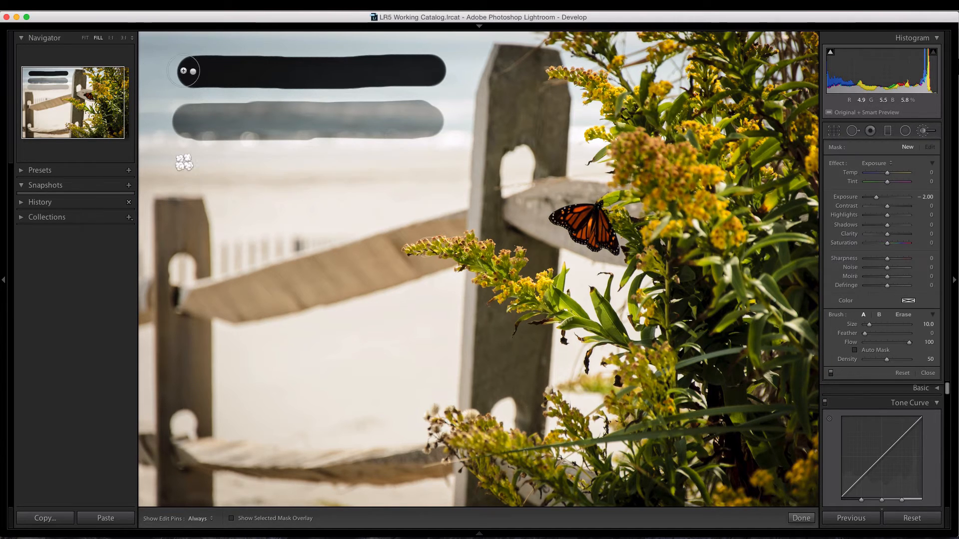
left_click(192, 73)
key("Delete")
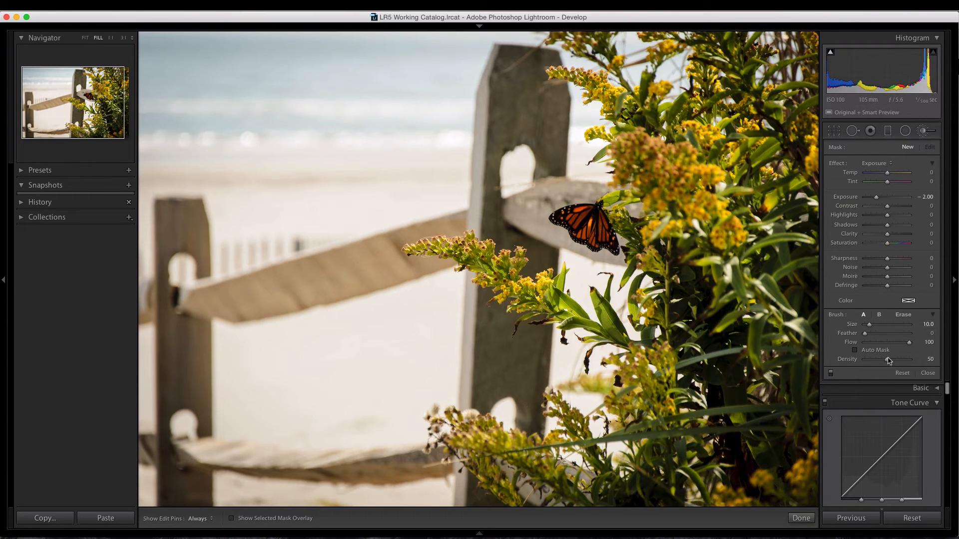
Set the brush density to 100 and exposure to -4.00, and paint a stroke down the tall fence post's left edge without Auto Mask.
left_click_drag(888, 361, 909, 359)
key("h")
mouse_move(493, 57)
left_mouse_down()
mouse_move(477, 123)
mouse_move(475, 198)
left_mouse_up()
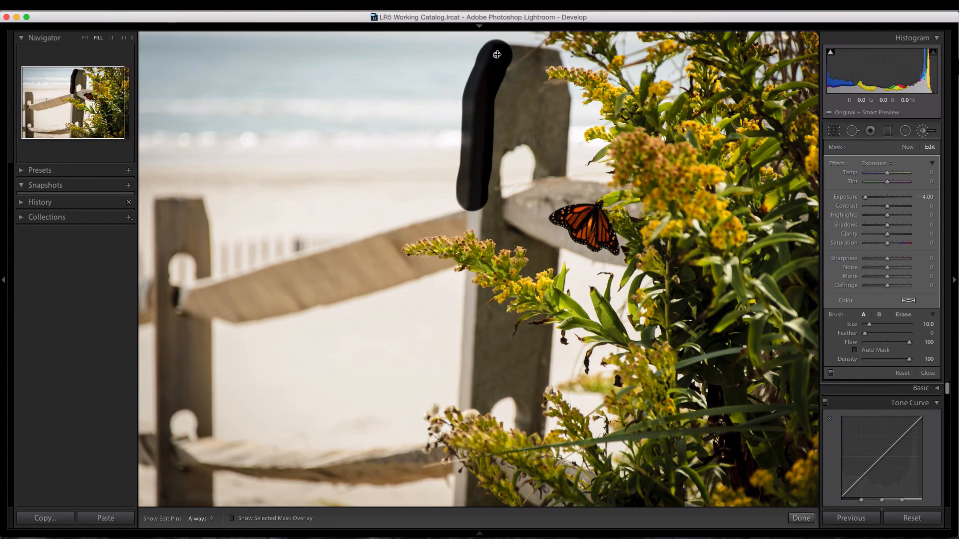
Delete the spilled-over stroke and repaint it down the tall post's left edge with Auto Mask enabled.
key("Delete")
key("a")
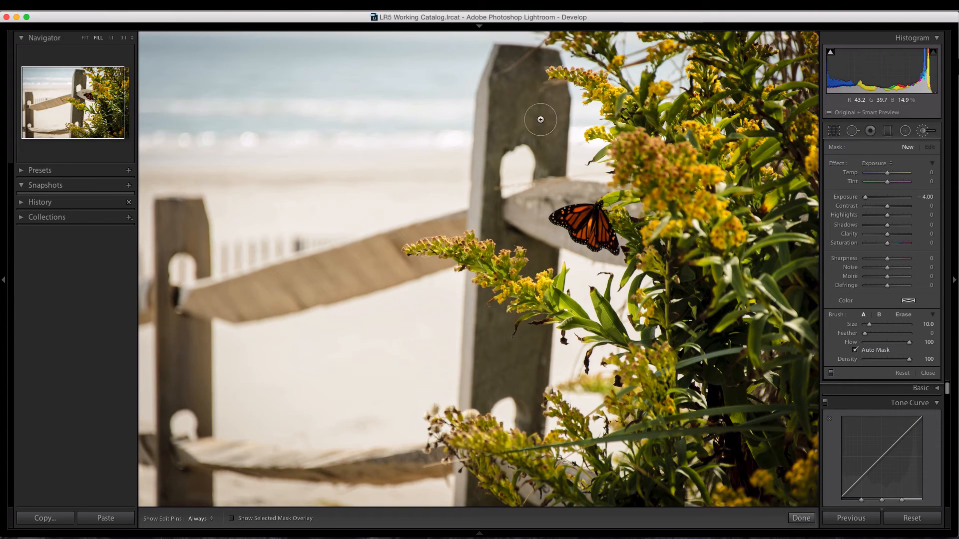
left_click_drag(497, 53, 477, 181)
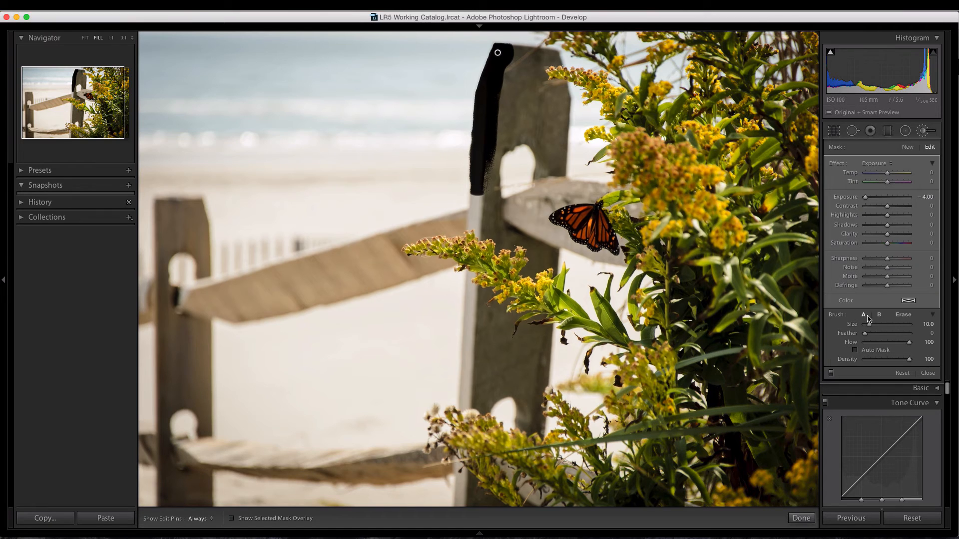
Configure the Erase brush with size 22.6 and feather 0, and erase the lower end of the post stroke.
left_click(903, 315)
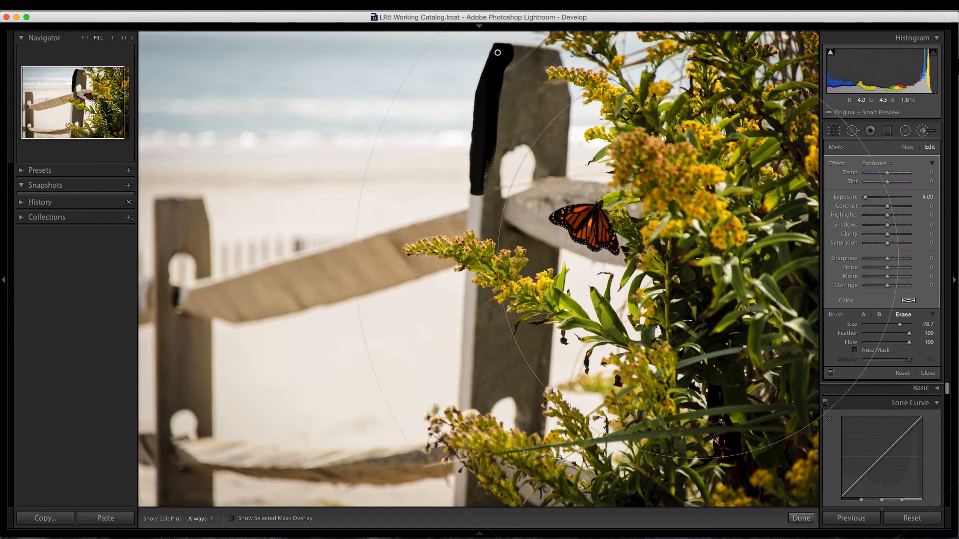
left_click_drag(899, 324, 874, 325)
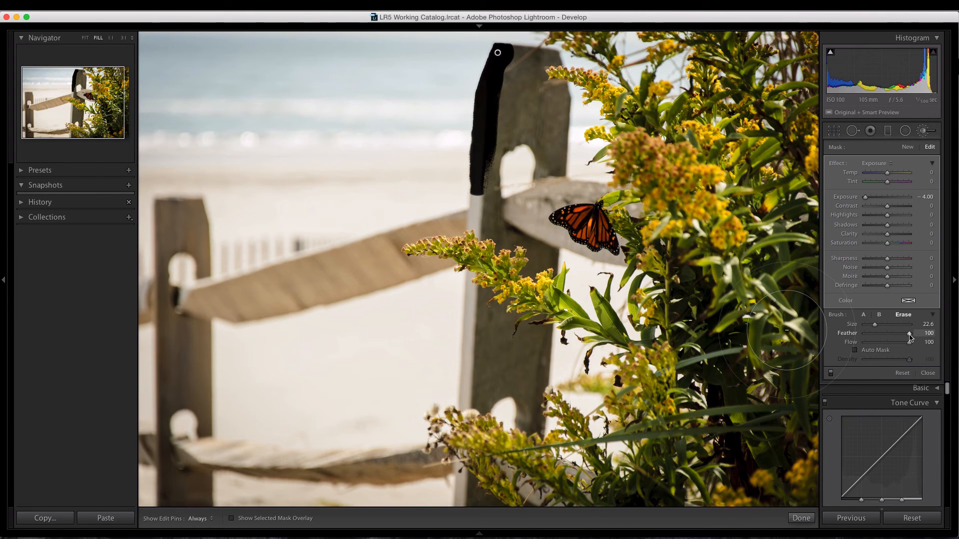
left_click_drag(909, 337, 862, 334)
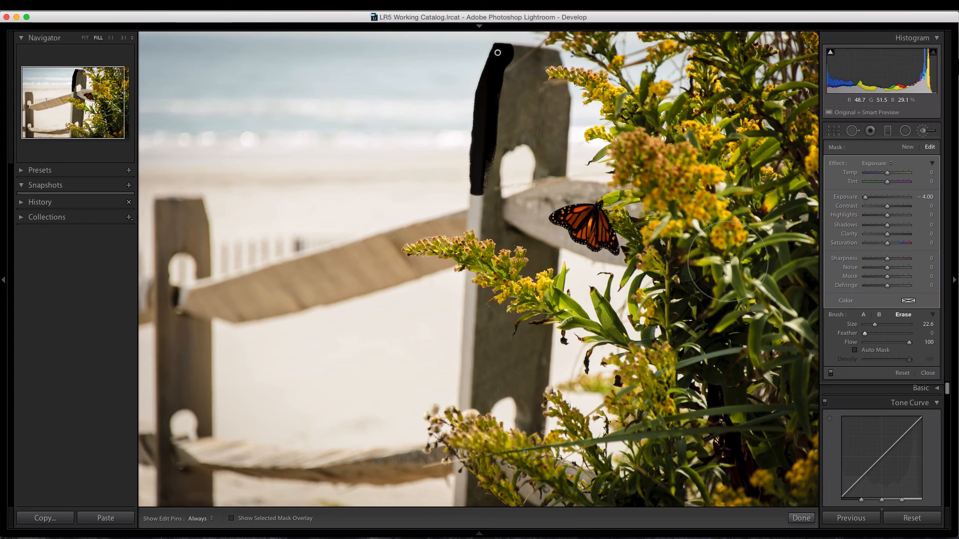
mouse_move(483, 195)
left_mouse_down()
mouse_move(458, 176)
mouse_move(482, 171)
left_mouse_up()
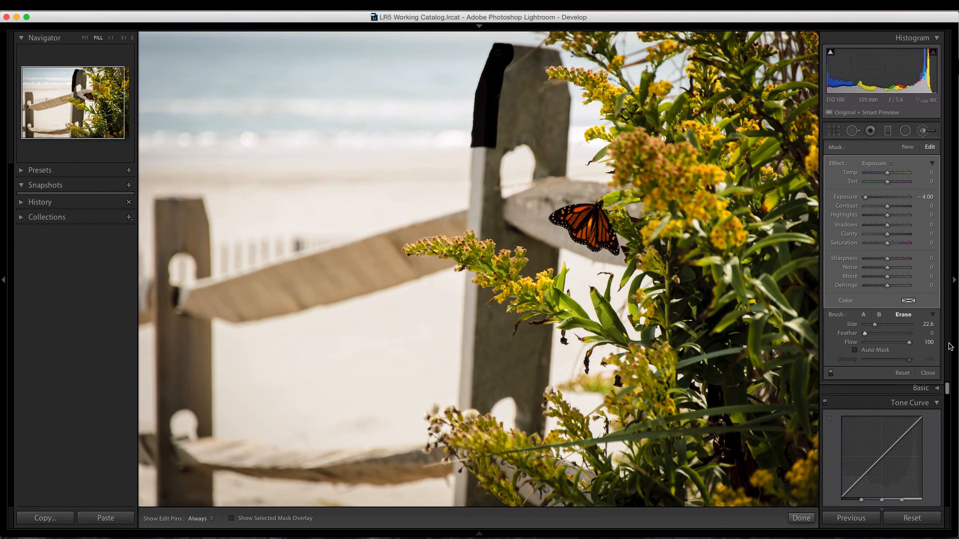
Erase more of the stroke's lower end with the eraser's feather at 42, and again with feather 0 and flow 17.
left_click_drag(868, 335, 883, 334)
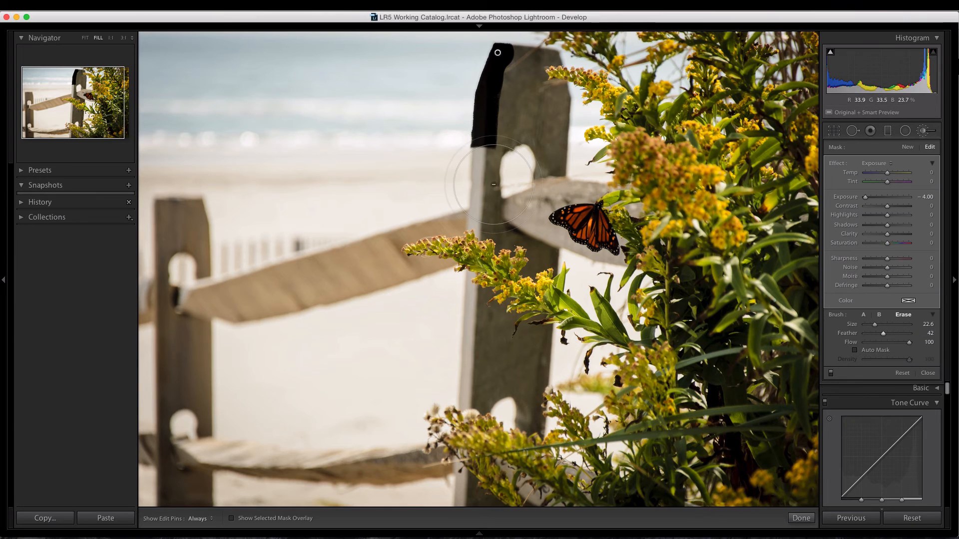
left_click_drag(484, 177, 482, 157)
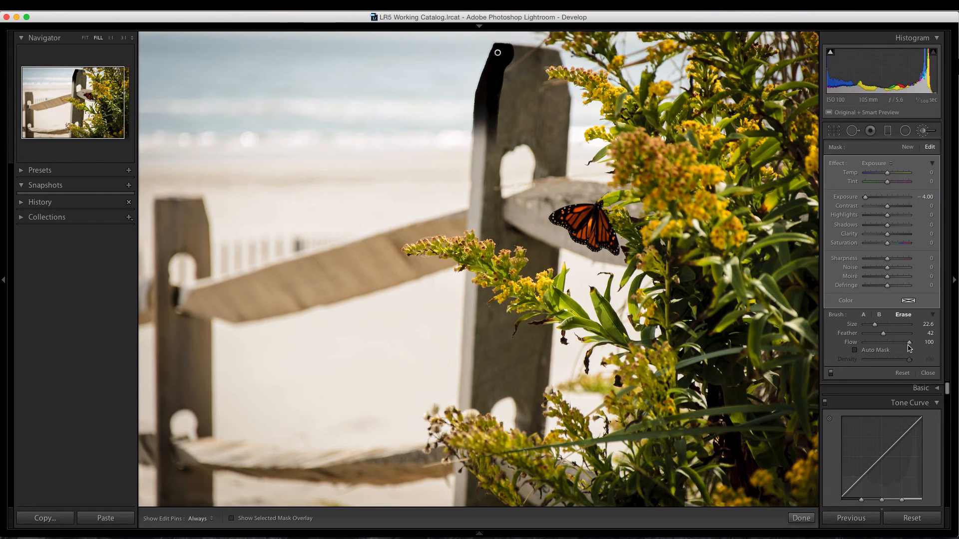
mouse_move(909, 342)
left_mouse_down()
mouse_move(869, 344)
mouse_move(918, 335)
left_mouse_up()
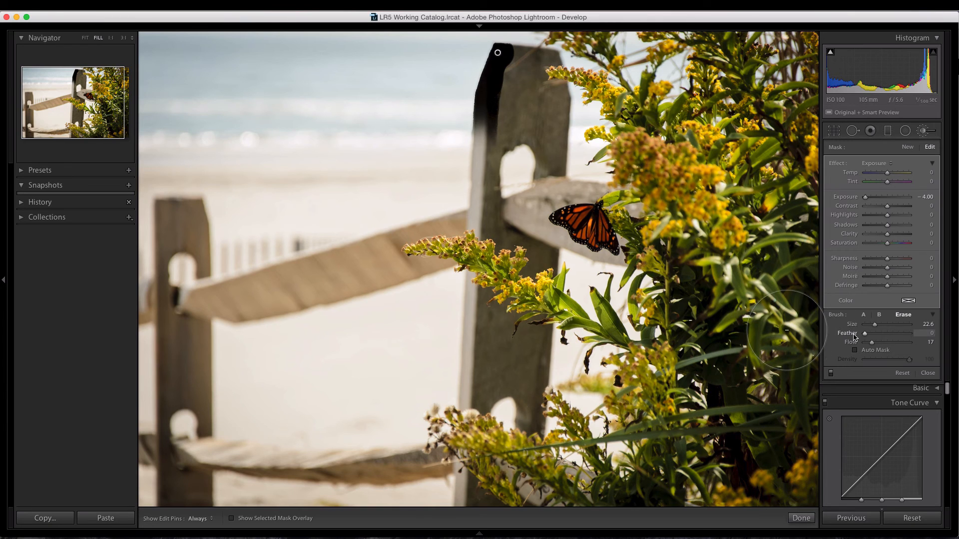
key("h")
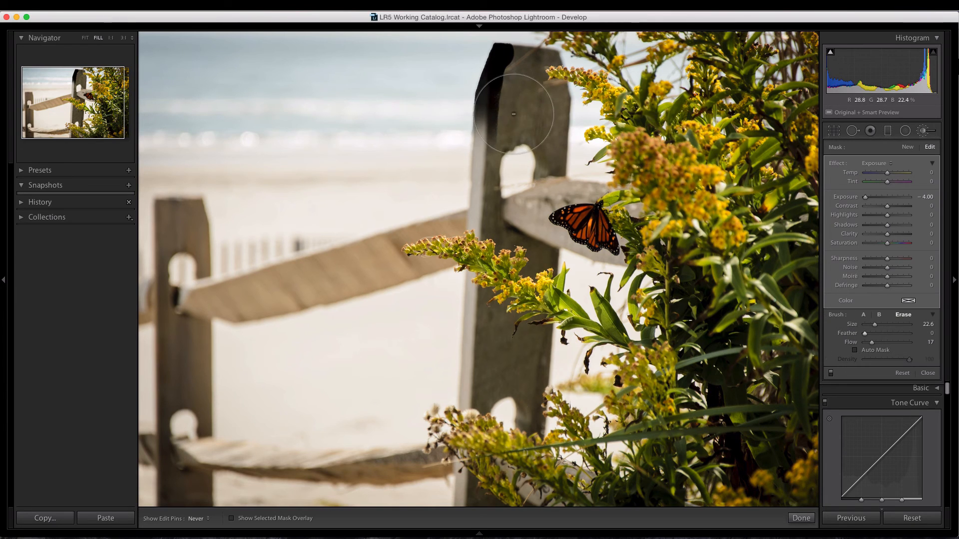
mouse_move(514, 114)
left_mouse_down()
mouse_move(478, 102)
mouse_move(520, 119)
mouse_move(490, 114)
mouse_move(522, 133)
mouse_move(469, 101)
mouse_move(517, 137)
mouse_move(481, 113)
mouse_move(509, 132)
mouse_move(488, 118)
left_mouse_up()
key("h")
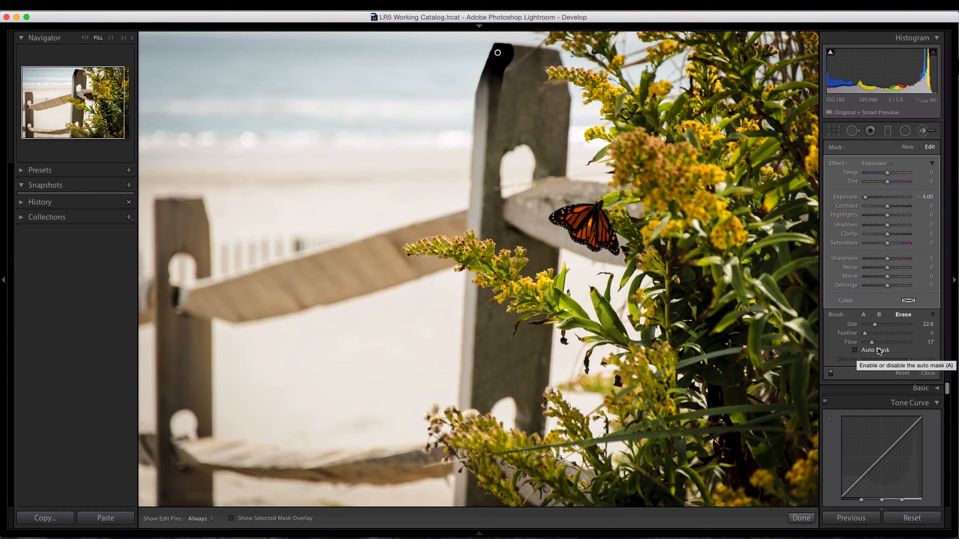
Configure brush A with size 42.8, feather 0 and density 49, and brush B with size 16.5, feather 72 and flow 40.
left_click(863, 315)
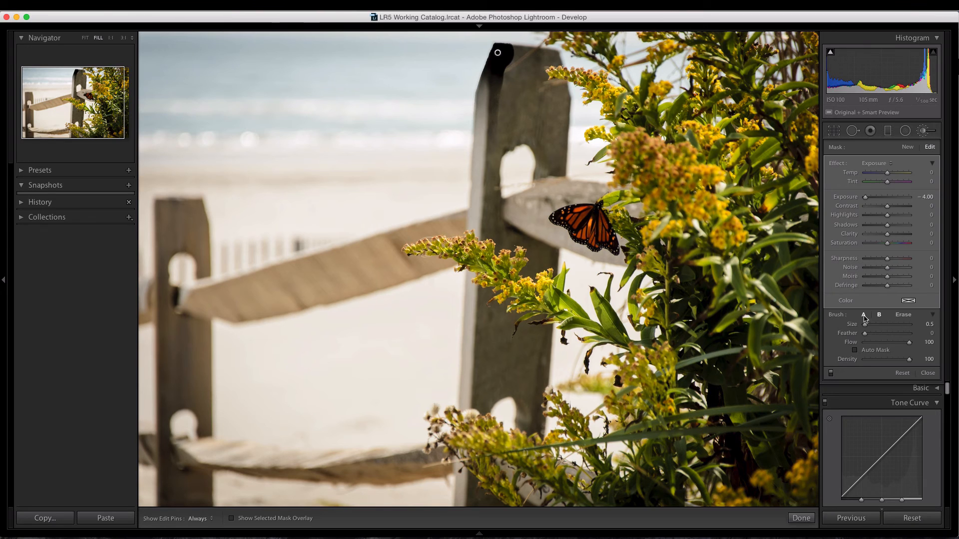
left_click(863, 316)
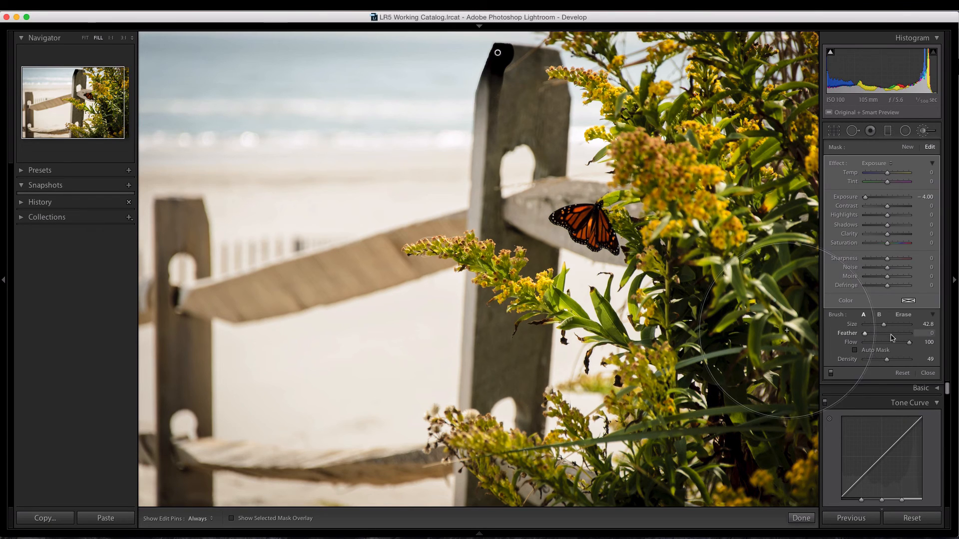
left_click(878, 315)
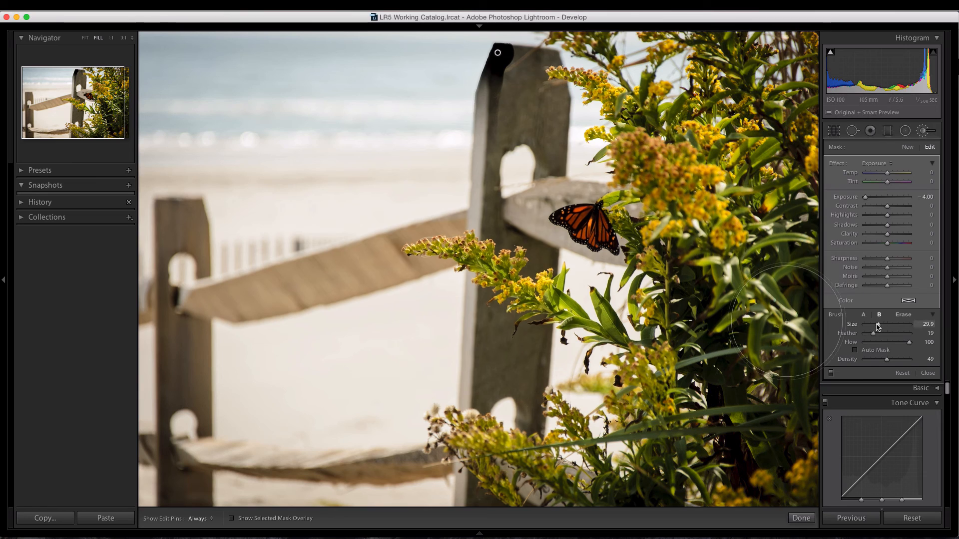
left_click(872, 326)
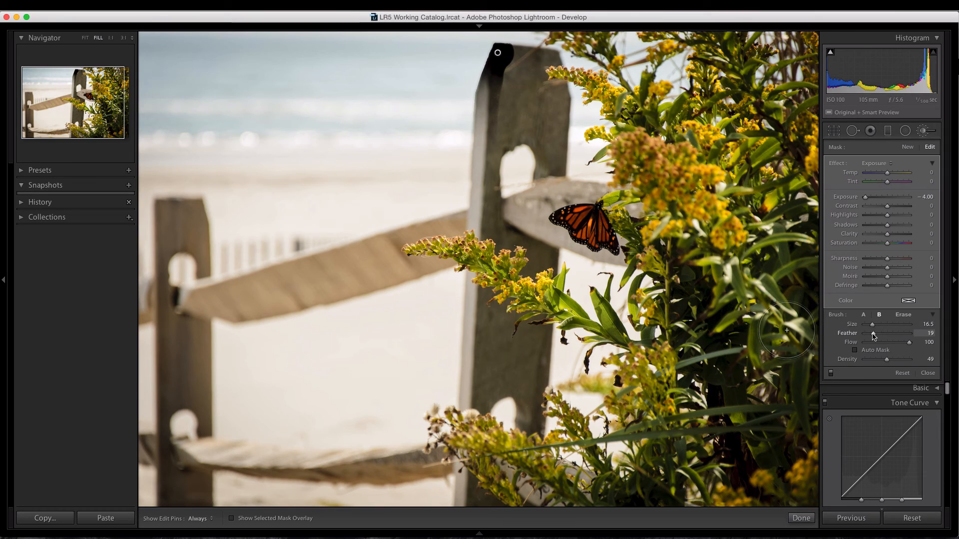
mouse_move(872, 334)
left_mouse_down()
mouse_move(896, 334)
mouse_move(881, 345)
left_mouse_up()
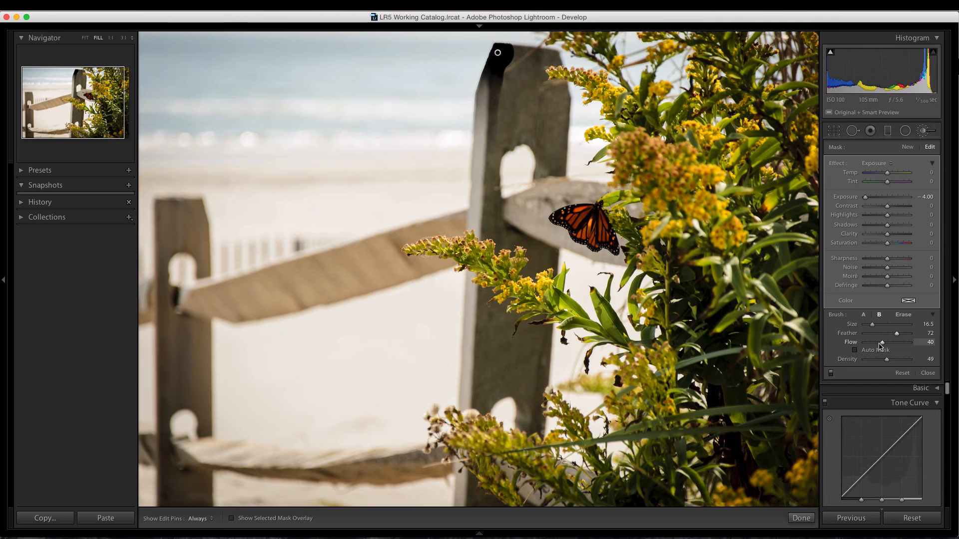
Set the density to 76 on brush A and switch between brushes A and B to compare their settings.
left_click(862, 315)
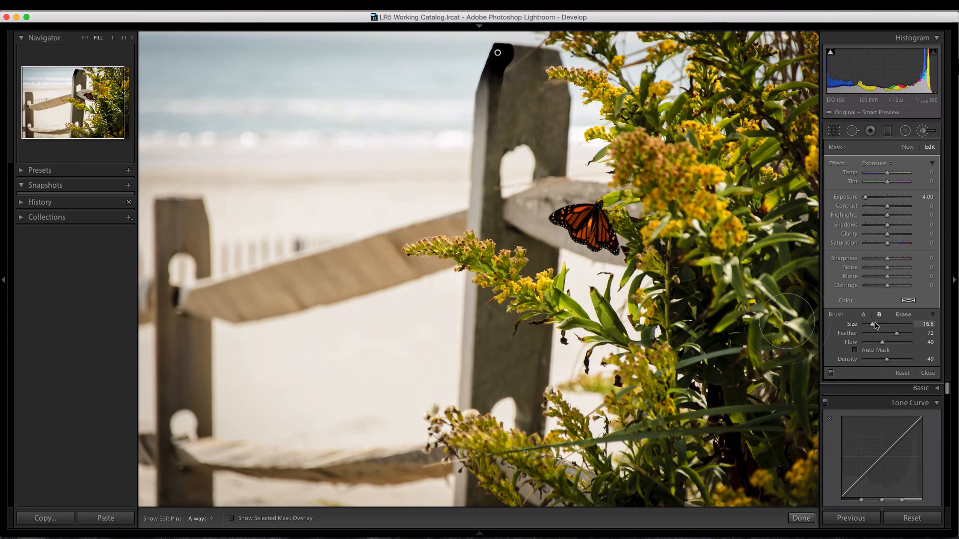
left_click(878, 315)
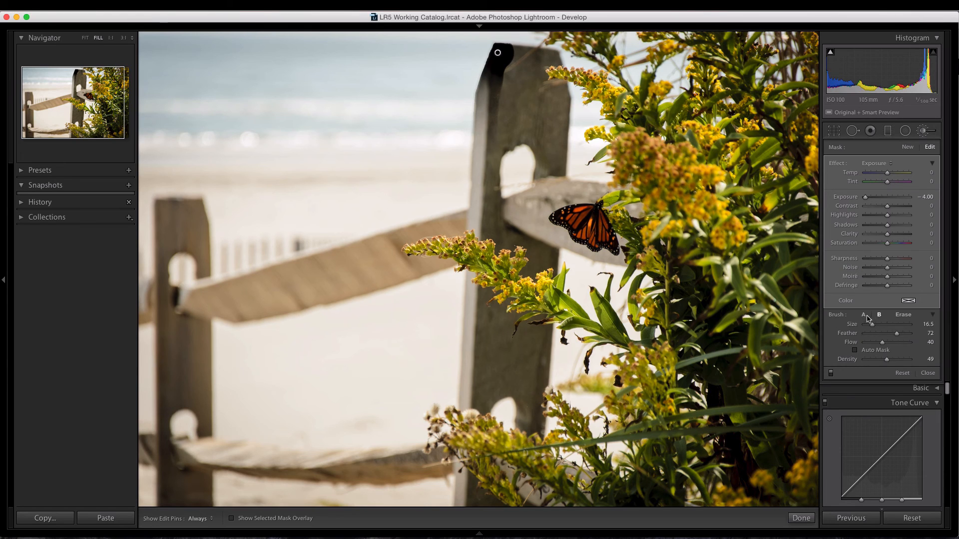
left_click(879, 314)
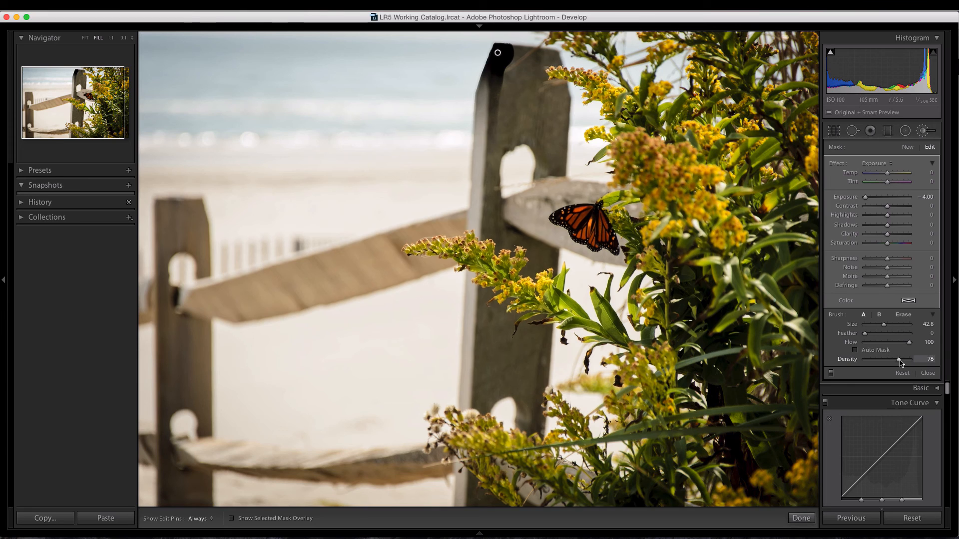
left_click(879, 315)
left_click(862, 316)
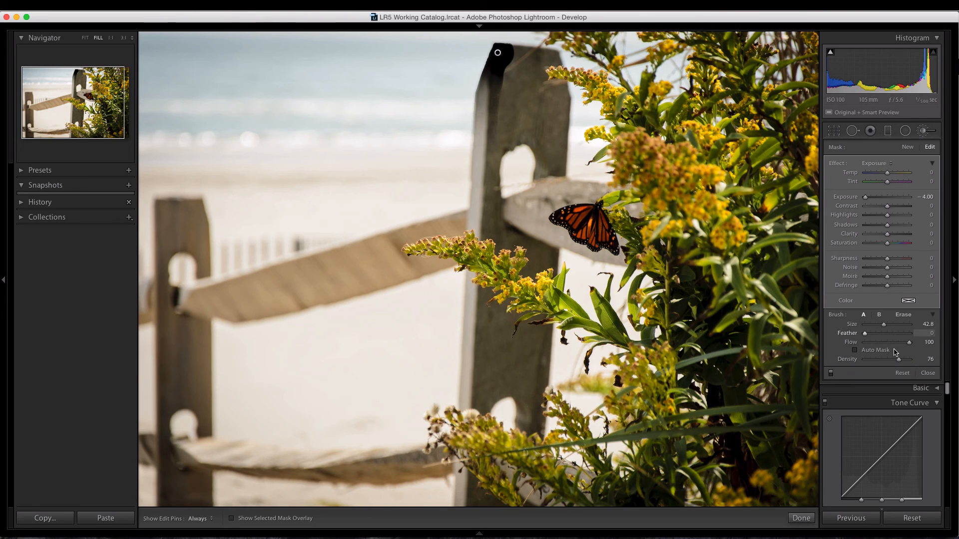
left_click(879, 315)
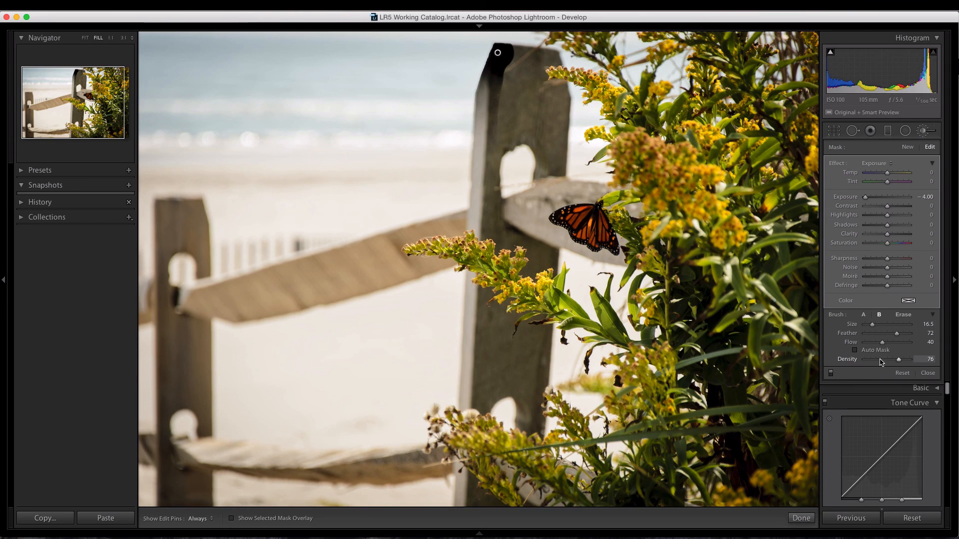
left_click(863, 316)
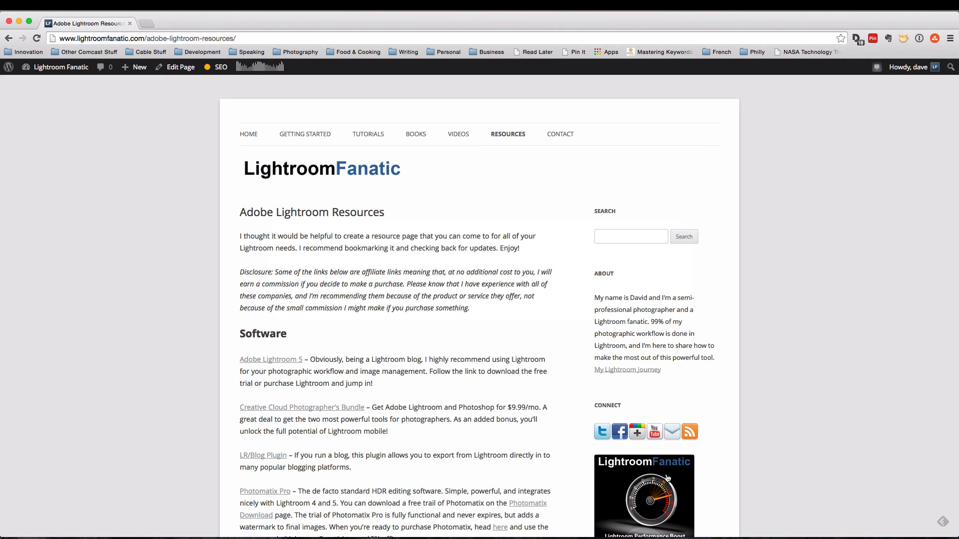
Look through the software, hardware and other recommendations on the Adobe Lightroom Resources web page.
scroll(467, 333, "down", 5)
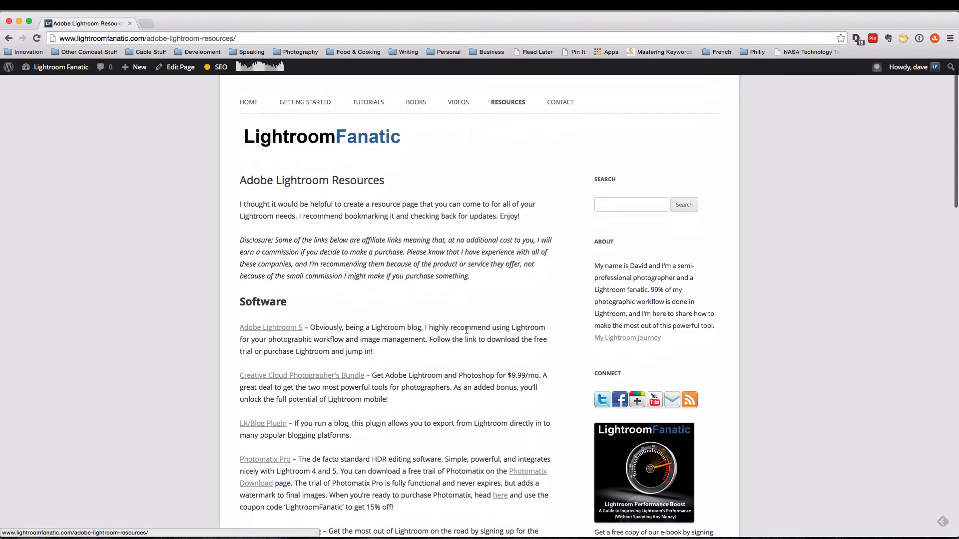
scroll(467, 333, "down", 1)
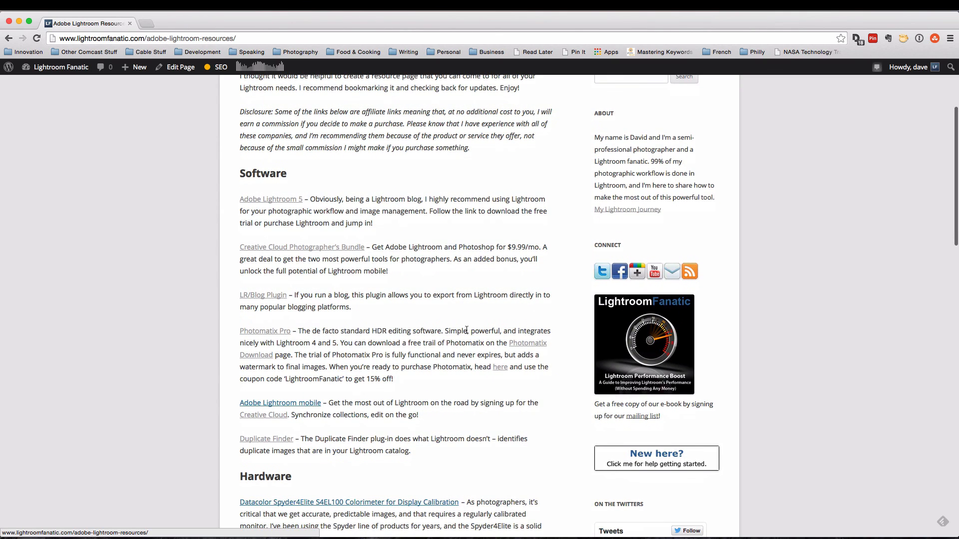
scroll(466, 329, "down", 1)
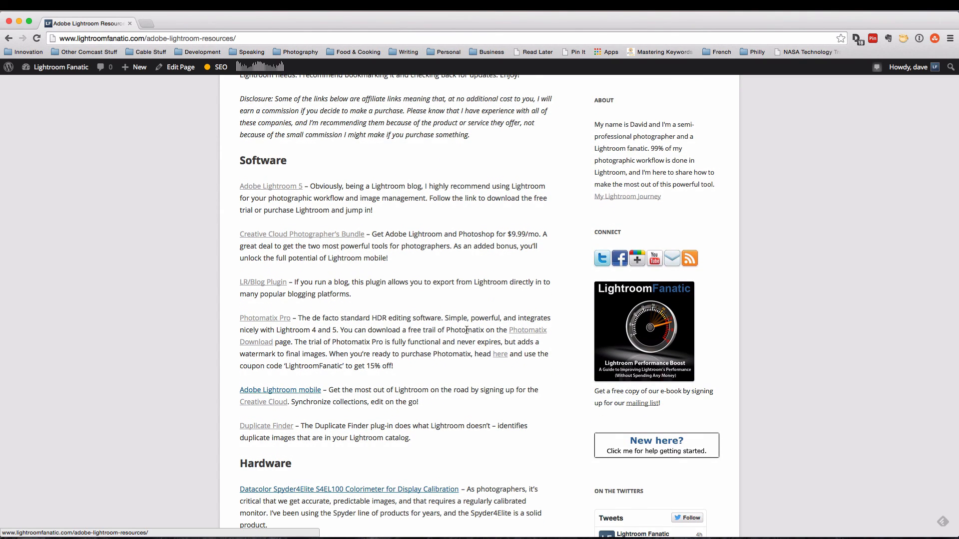
scroll(466, 330, "down", 1)
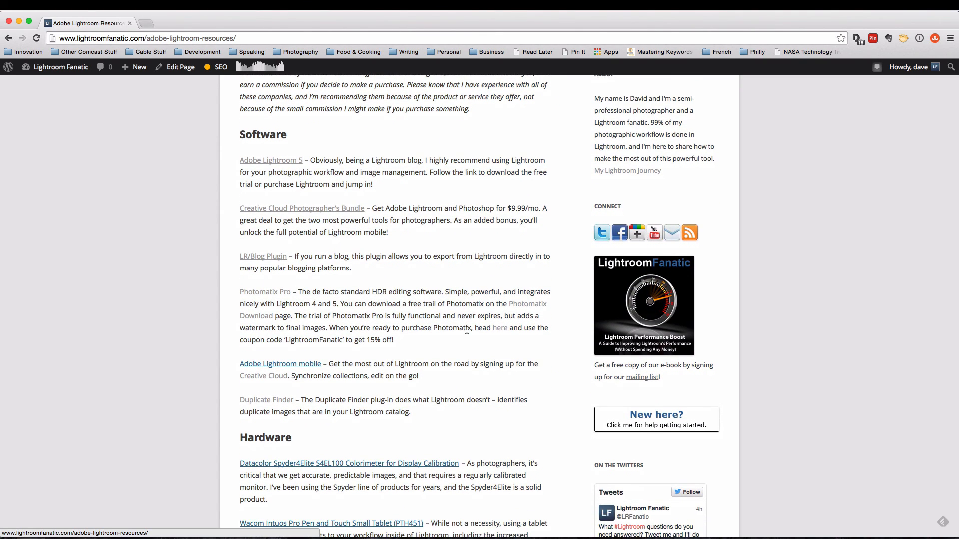
scroll(466, 330, "down", 10)
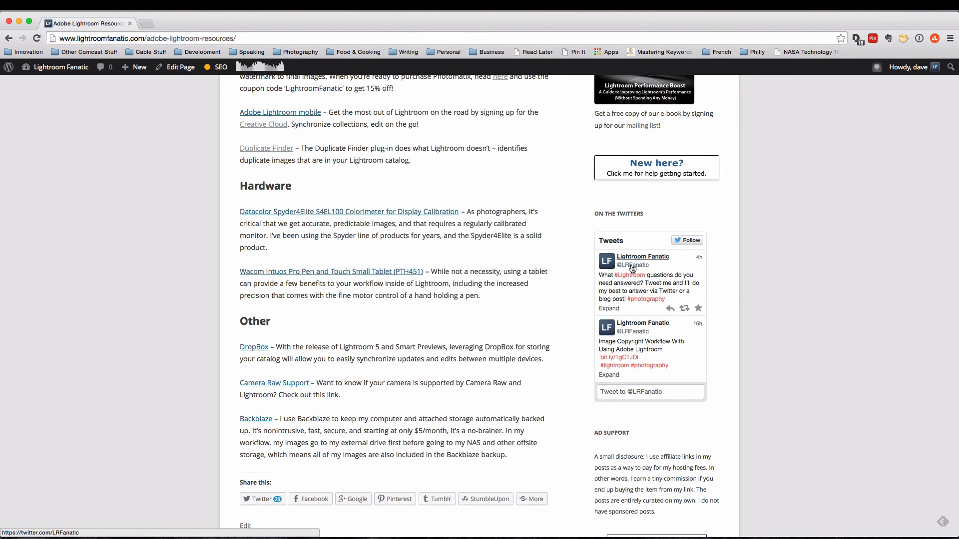